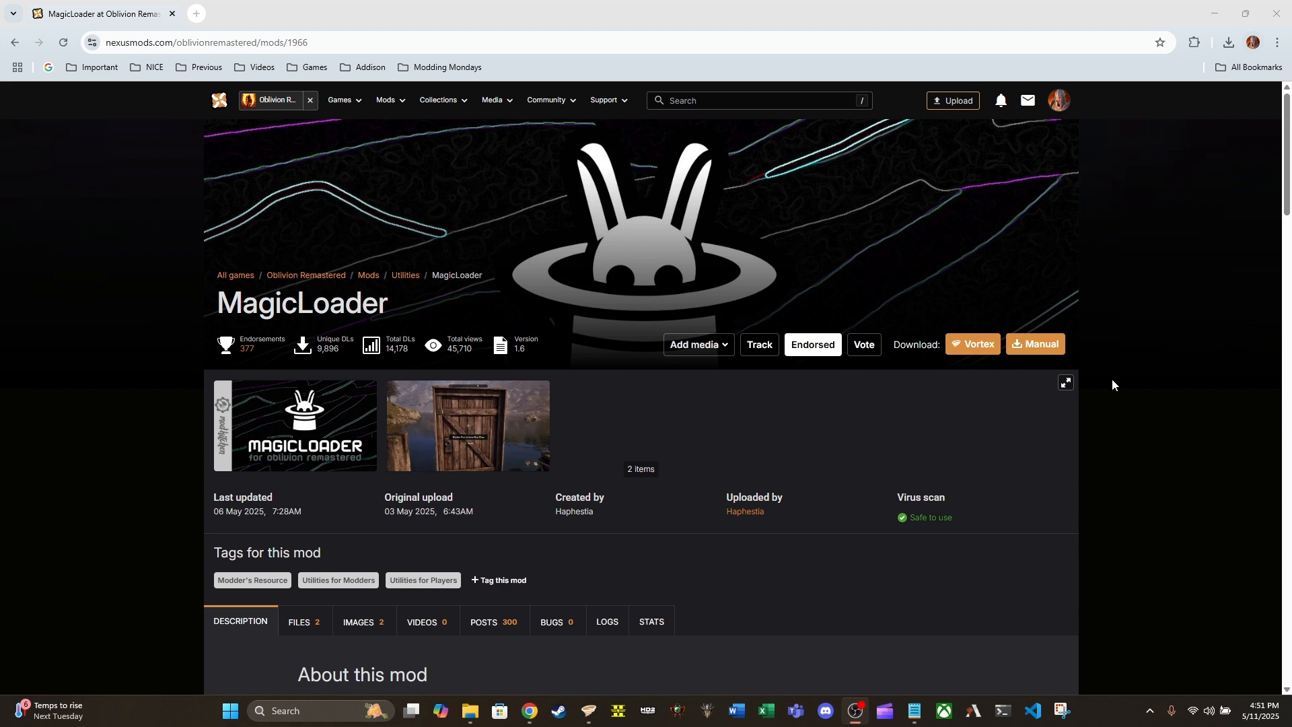
Step: Expand the MagicLoader mod's requirements and examine the list of mods that depend on it
scroll(1102, 387, "down", 5)
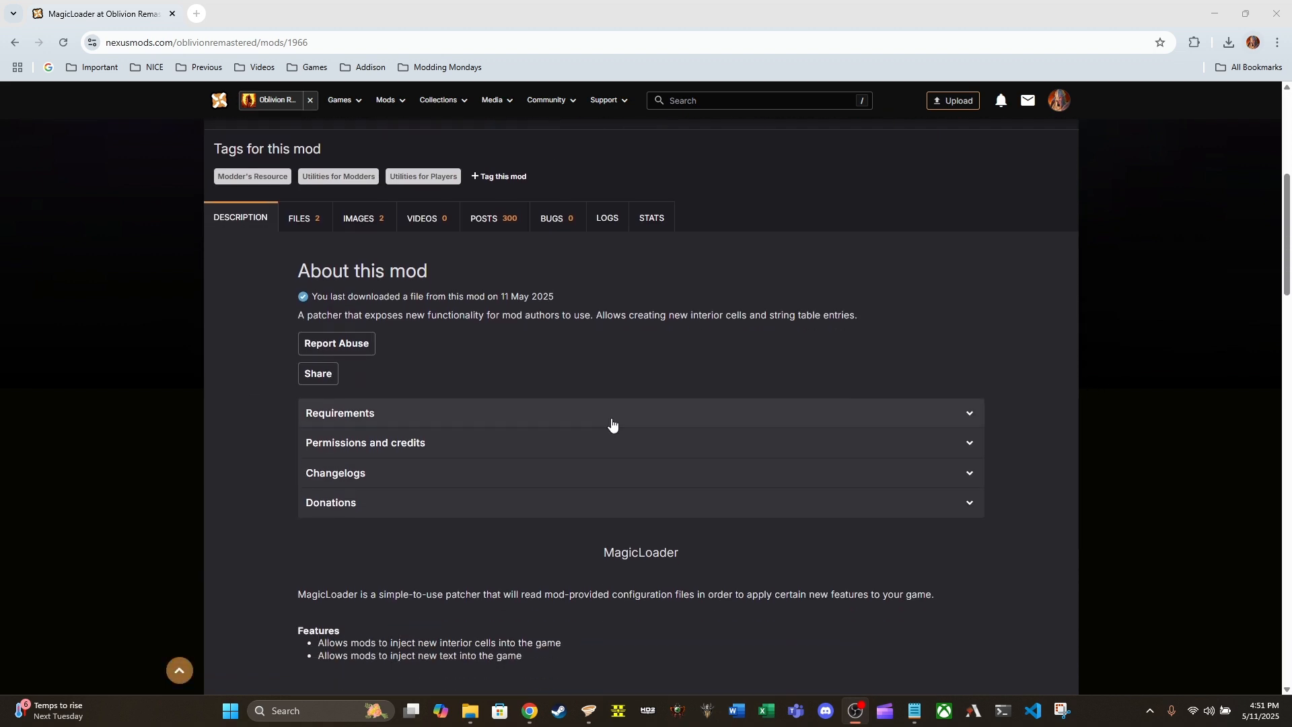
left_click(450, 418)
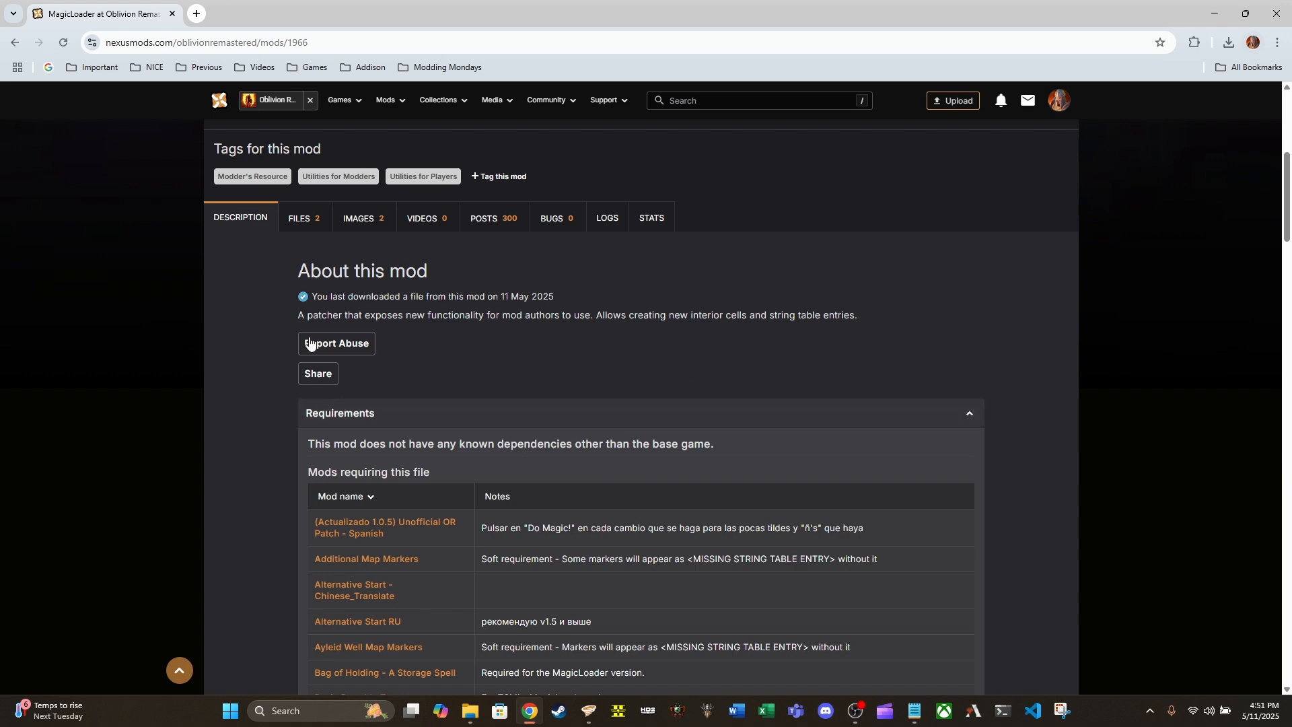
scroll(596, 336, "up", 5)
scroll(595, 339, "down", 8)
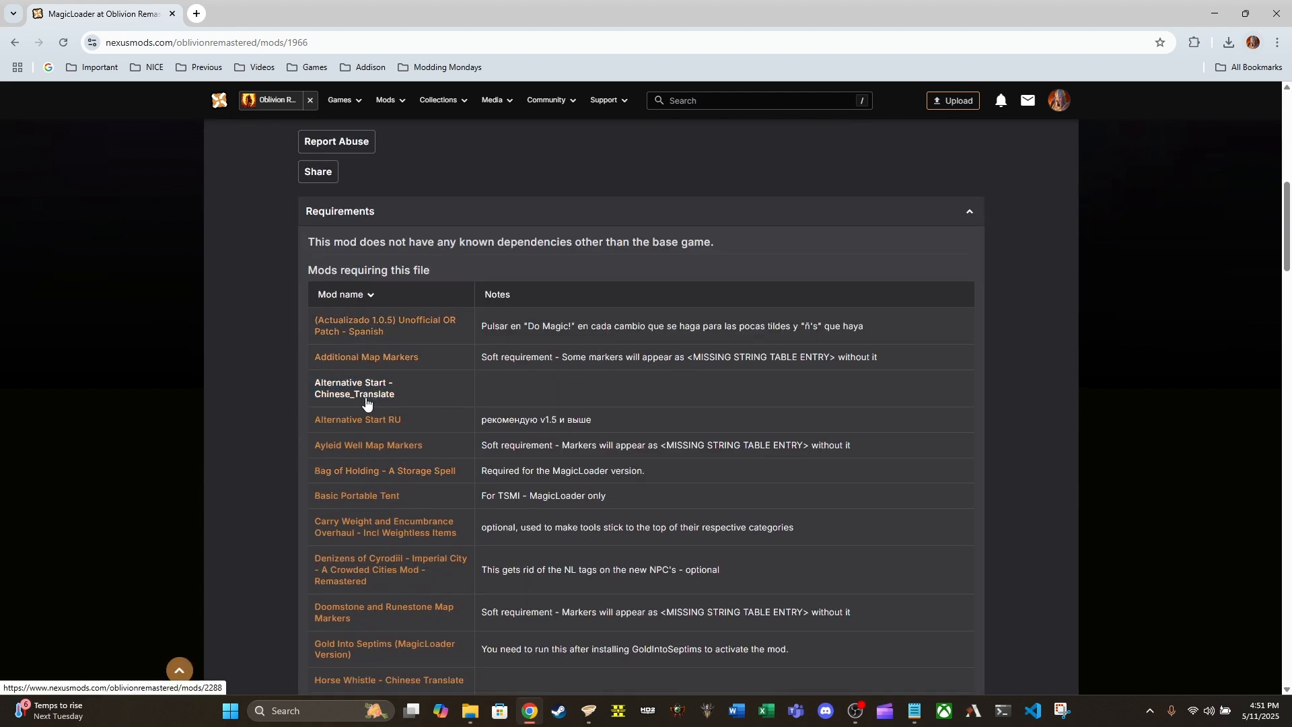
scroll(357, 367, "down", 1)
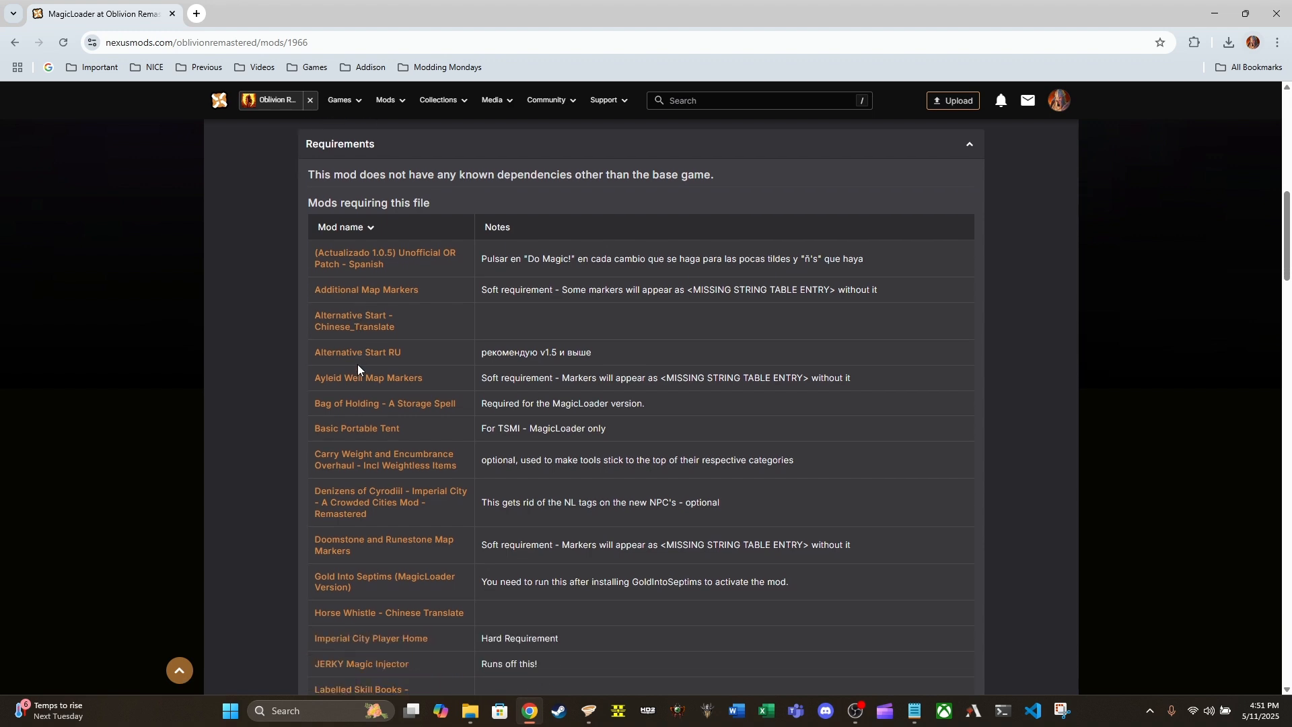
scroll(357, 365, "down", 5)
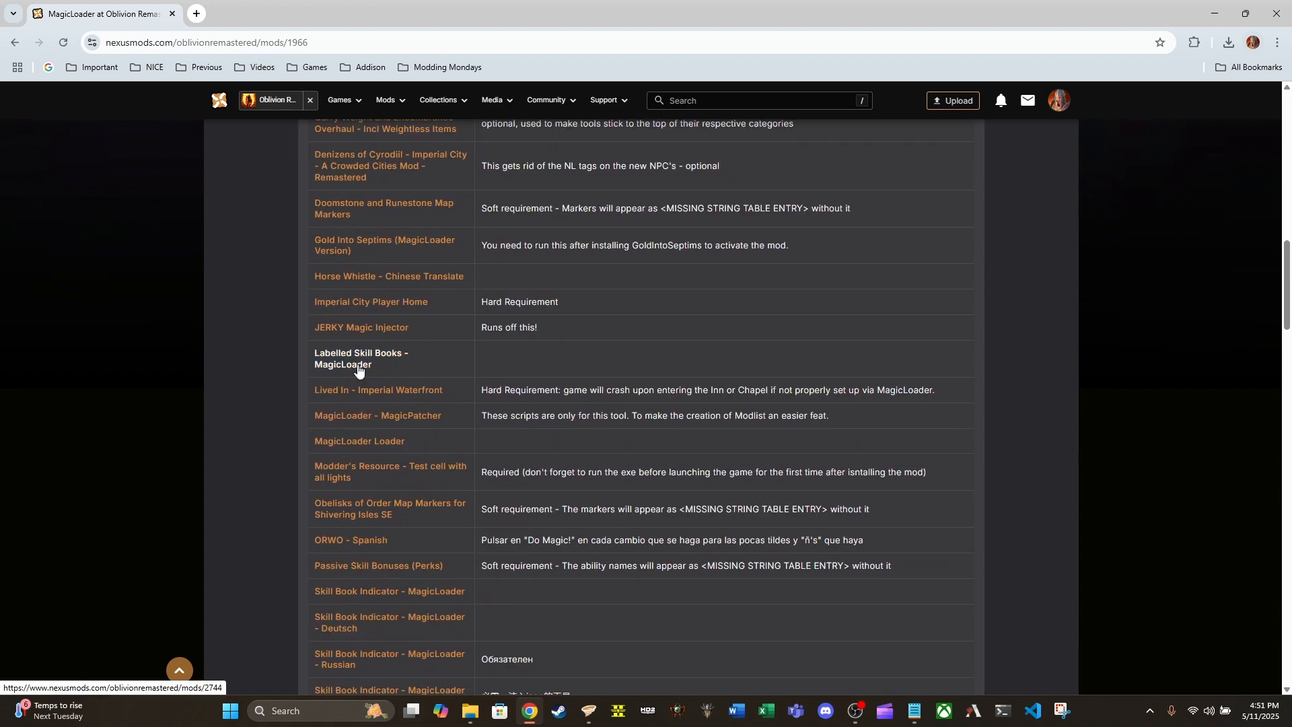
scroll(358, 369, "down", 6)
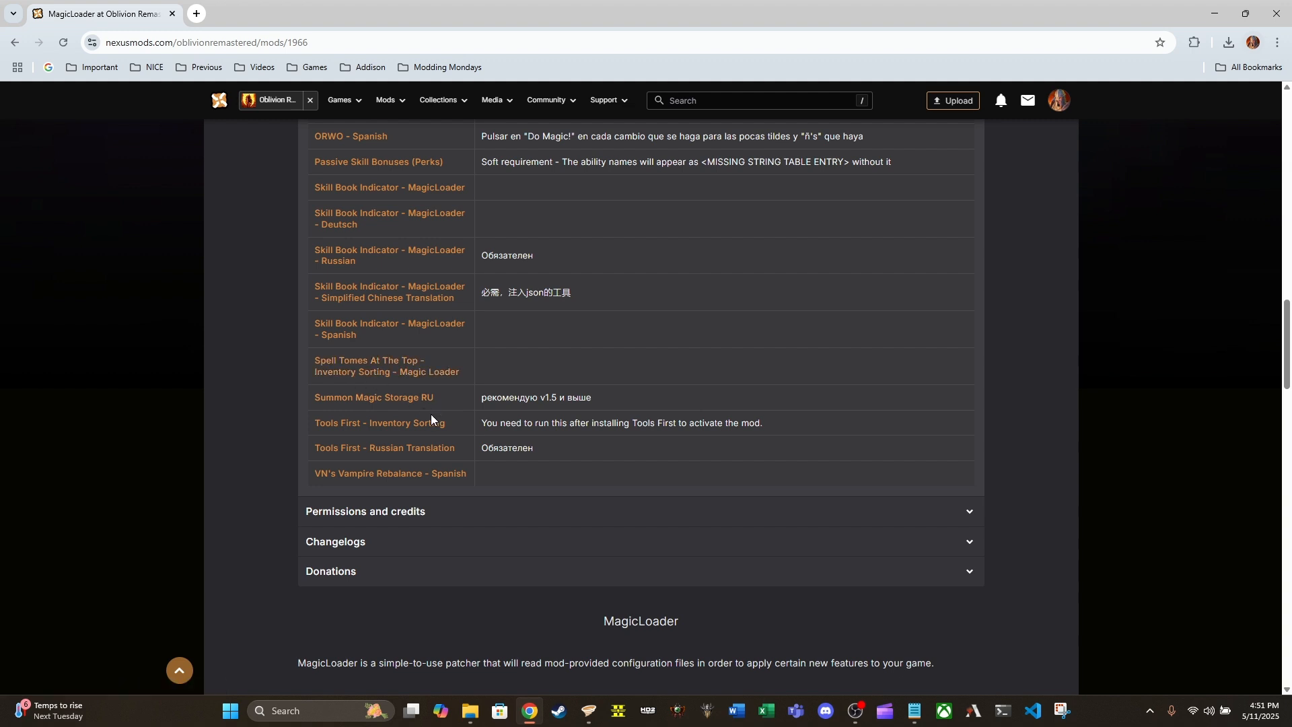
scroll(431, 419, "down", 1)
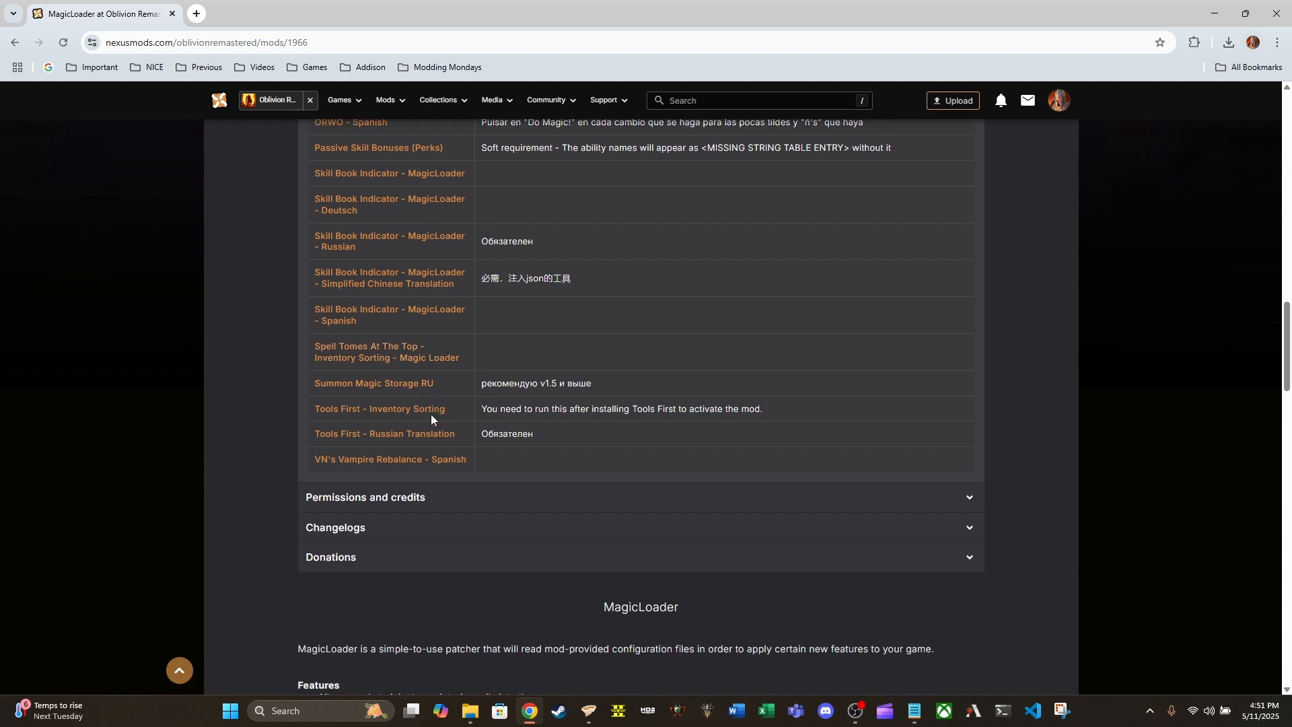
scroll(431, 419, "up", 1)
Step: Read MagicLoader's features, installation instructions and example JSON file in the mod description
scroll(431, 418, "down", 4)
scroll(431, 414, "down", 15)
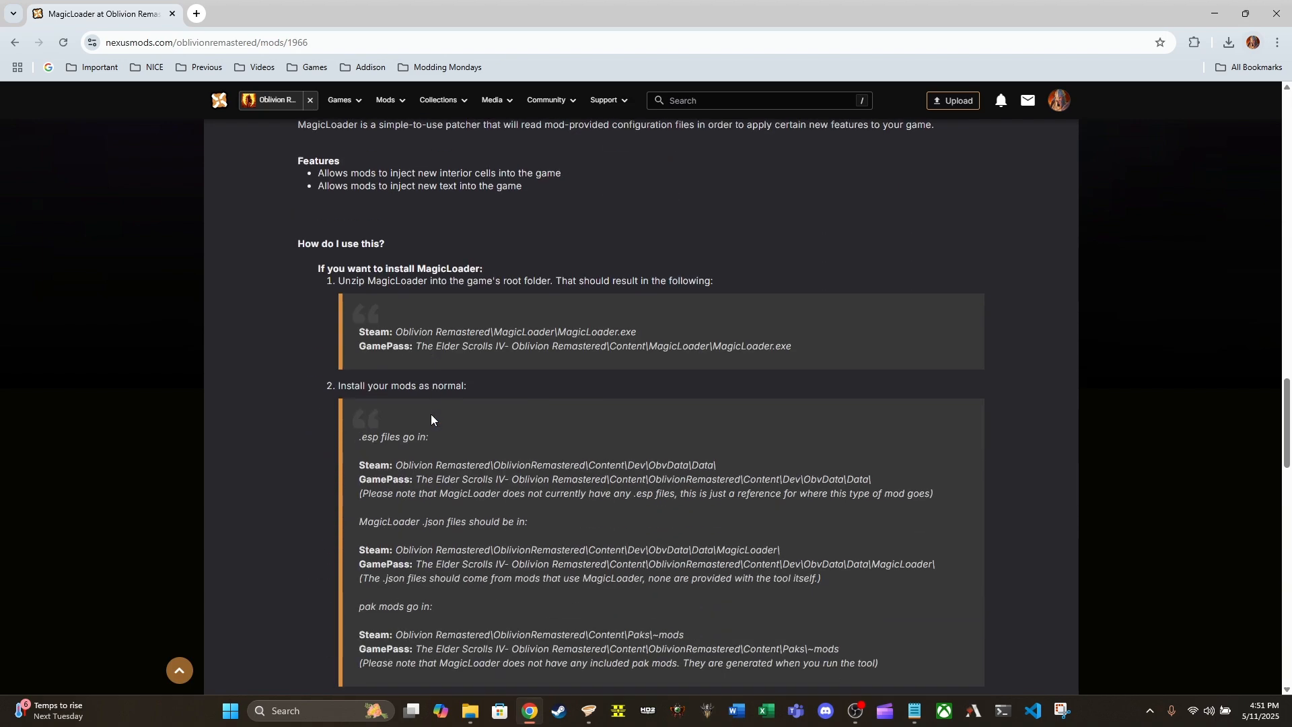
scroll(432, 414, "down", 11)
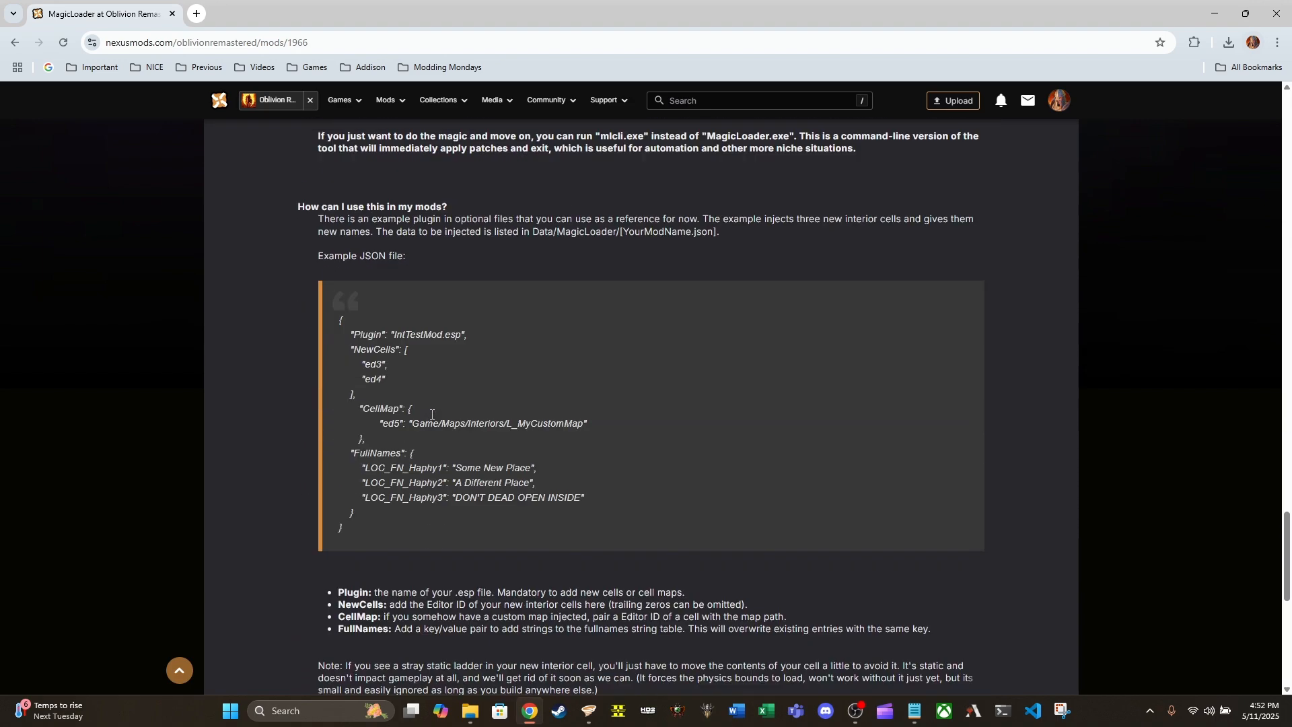
scroll(432, 414, "up", 5)
scroll(432, 414, "up", 20)
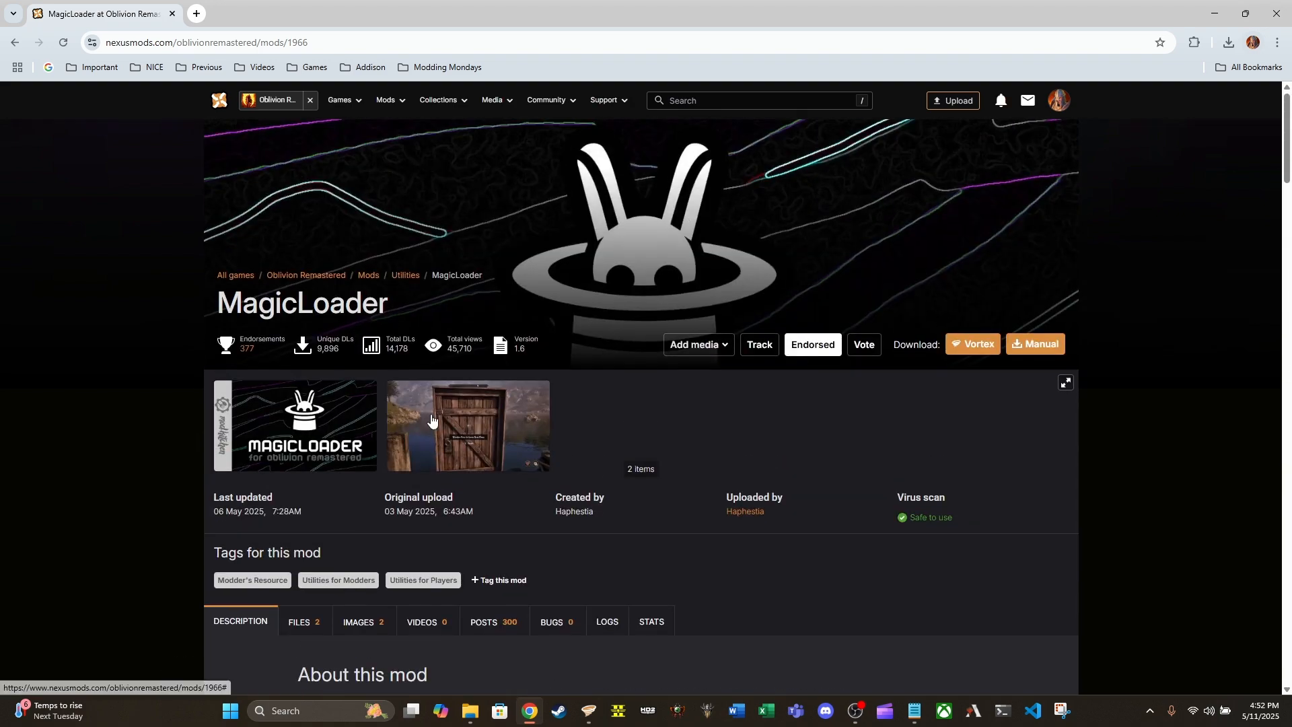
scroll(428, 457, "down", 4)
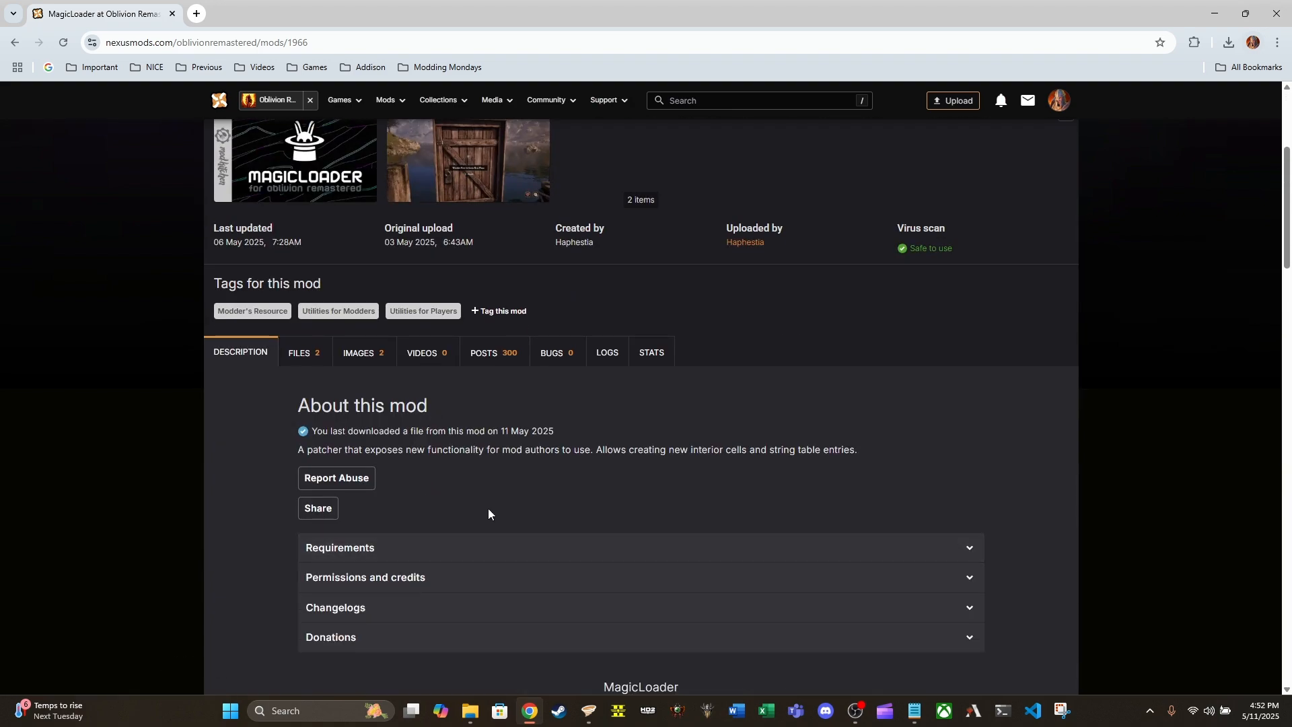
scroll(520, 420, "up", 2)
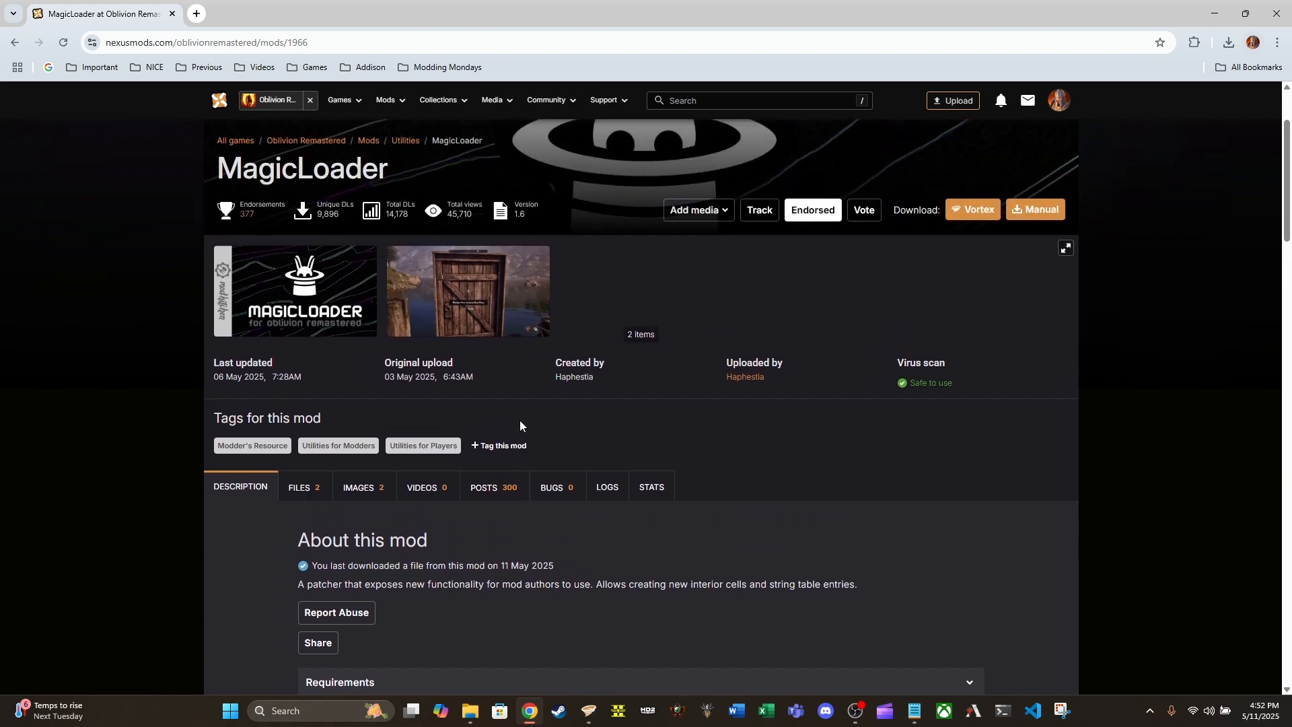
Step: Manually download the MagicLoader 1.6 main file at the free slow speed and save the zip in the Manual Mods folder
left_click(306, 490)
scroll(629, 396, "down", 6)
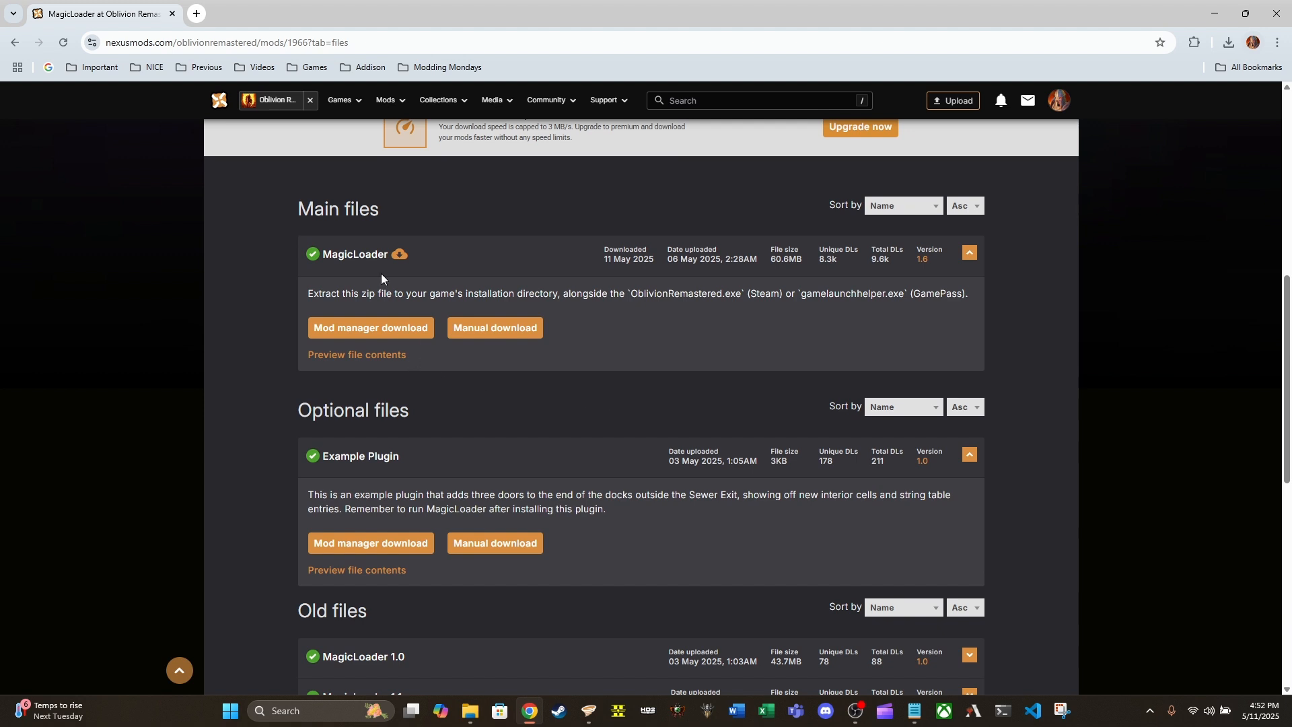
scroll(428, 310, "up", 2)
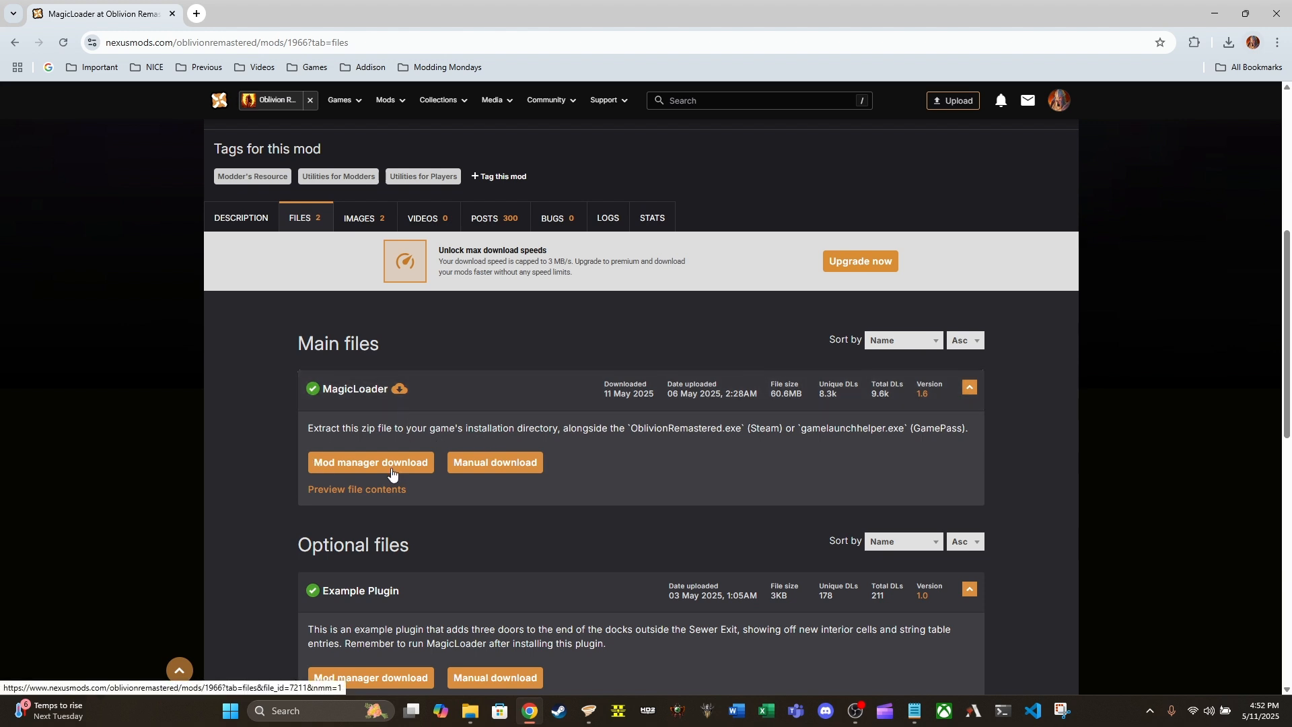
left_click(517, 464)
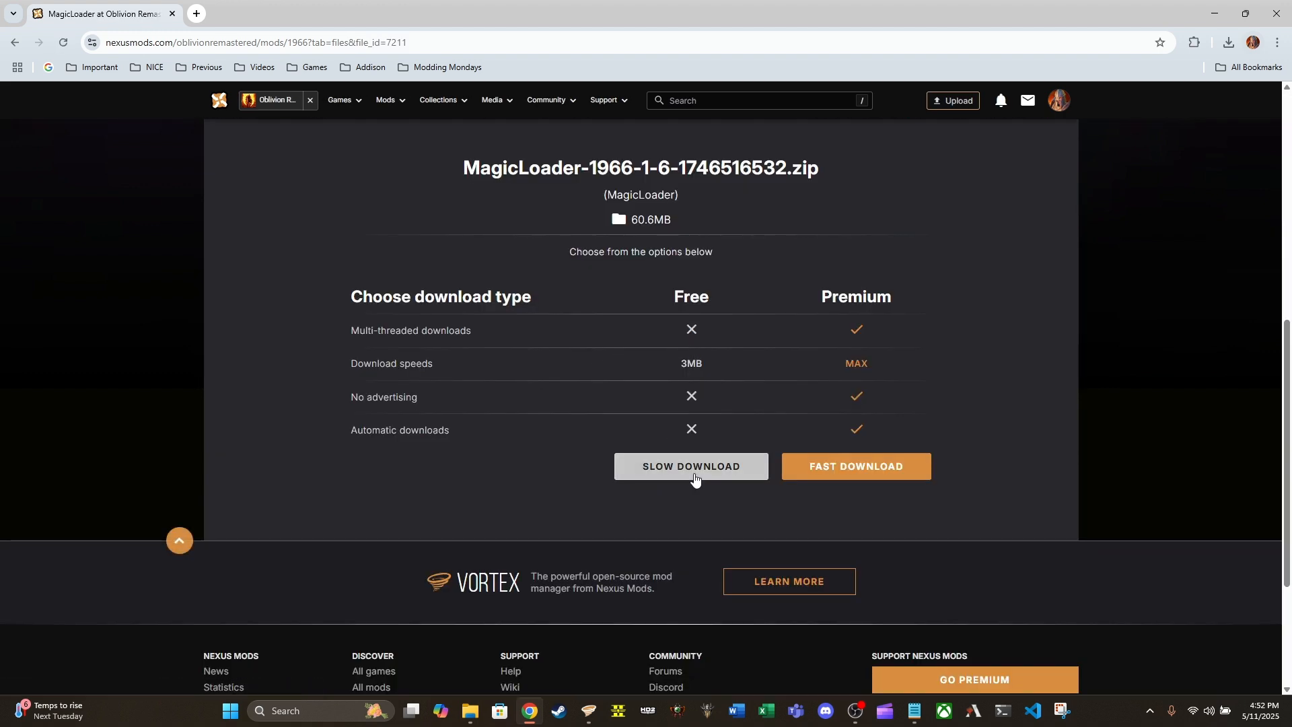
left_click(692, 467)
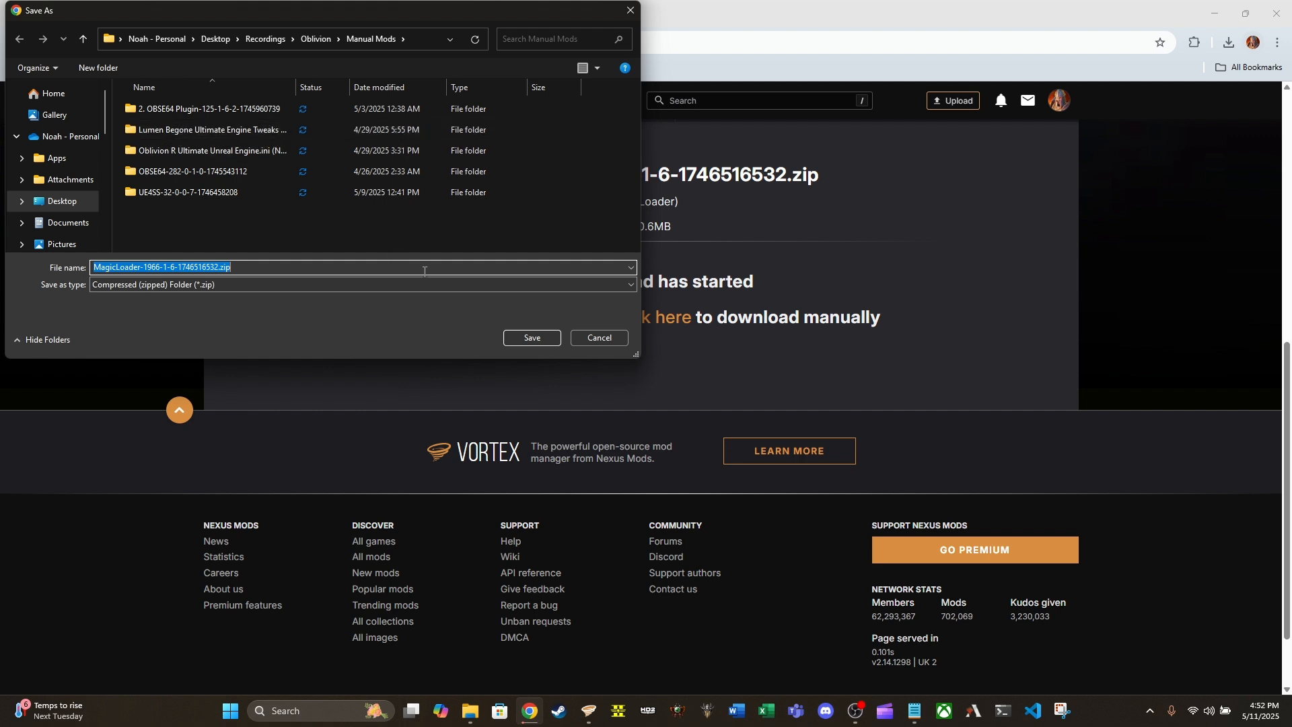
left_click(518, 335)
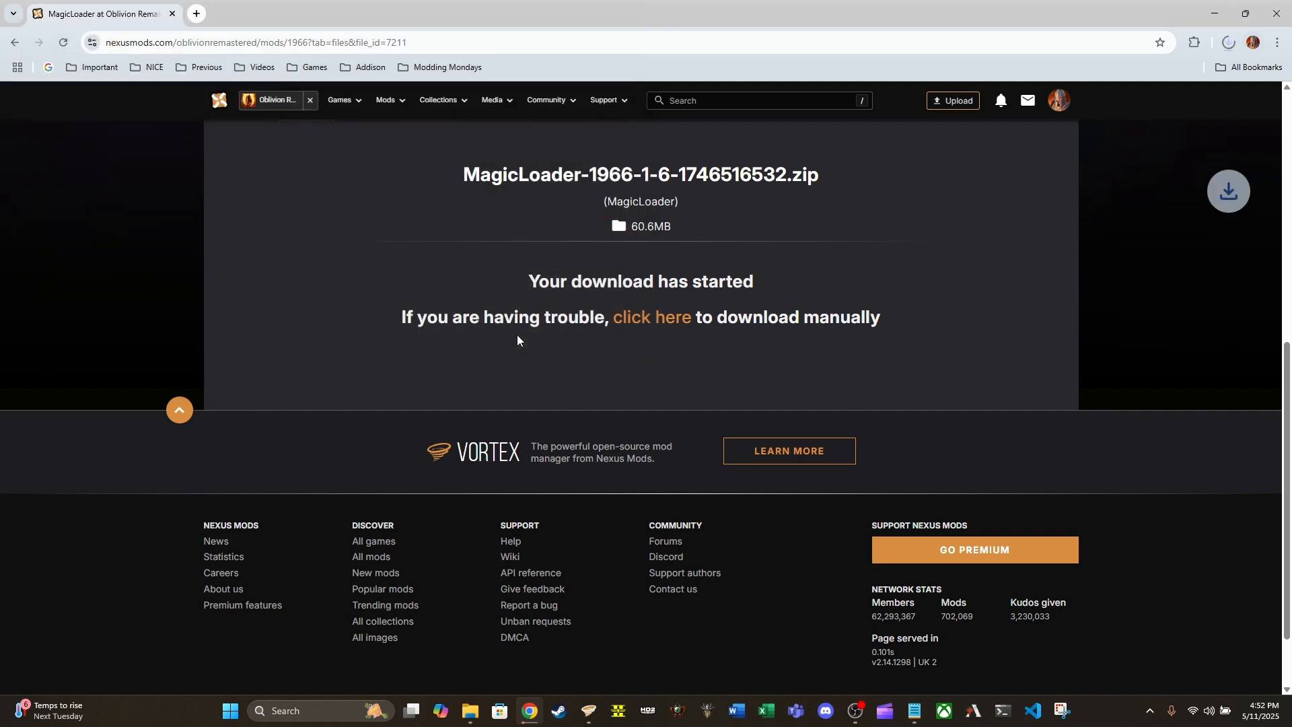
Step: Check the download's progress and bring up the Manual Mods folder together with the Oblivion Remastered game folder in File Explorer
left_click(1228, 45)
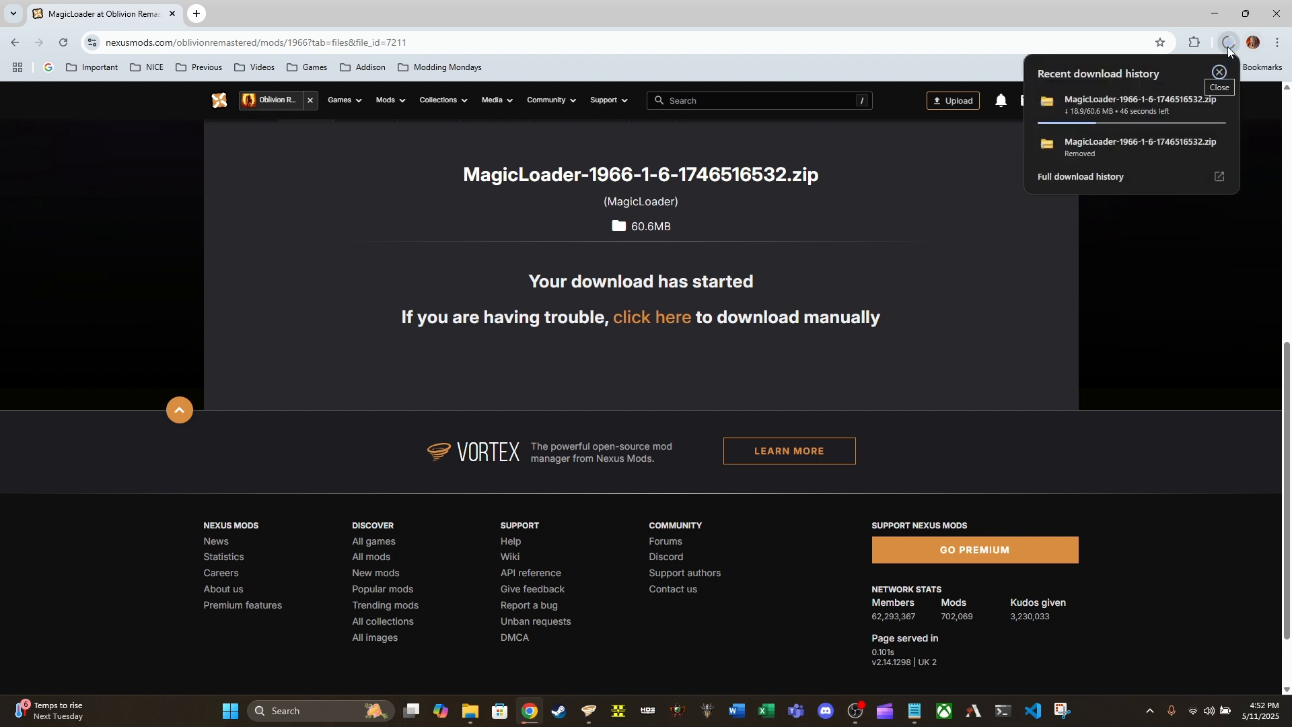
left_click(469, 712)
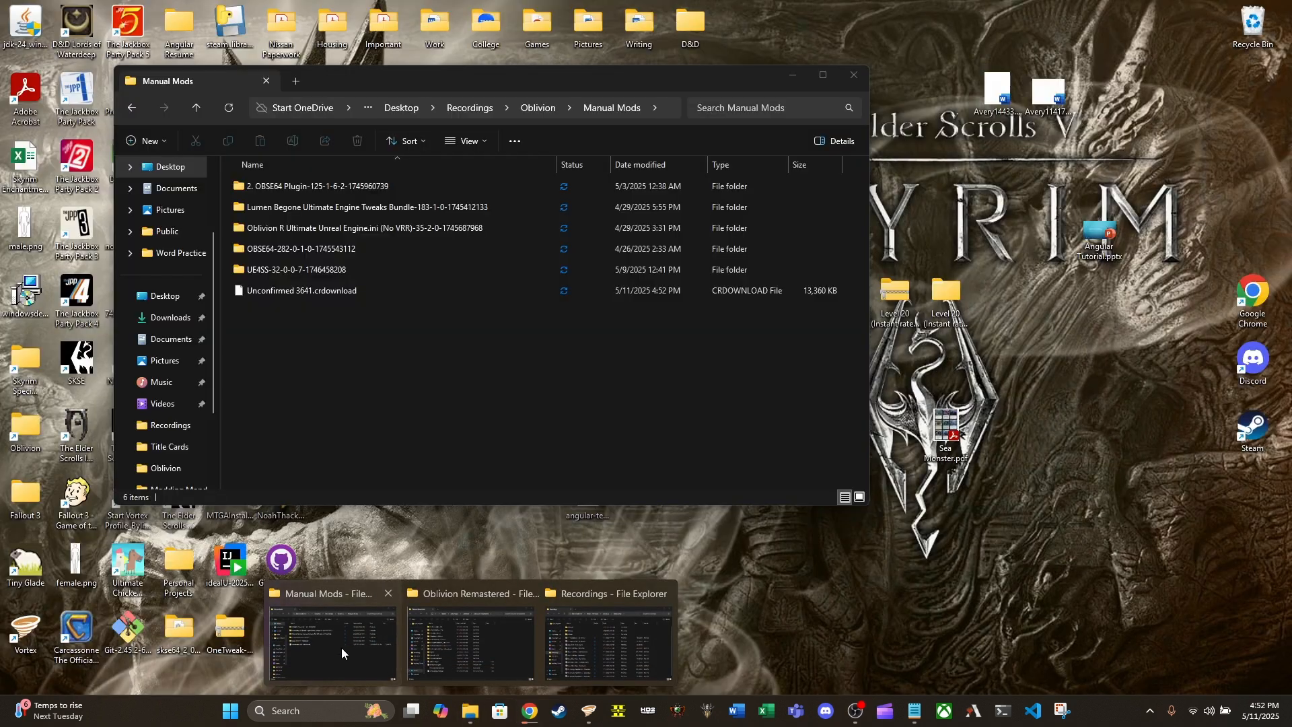
left_click(341, 647)
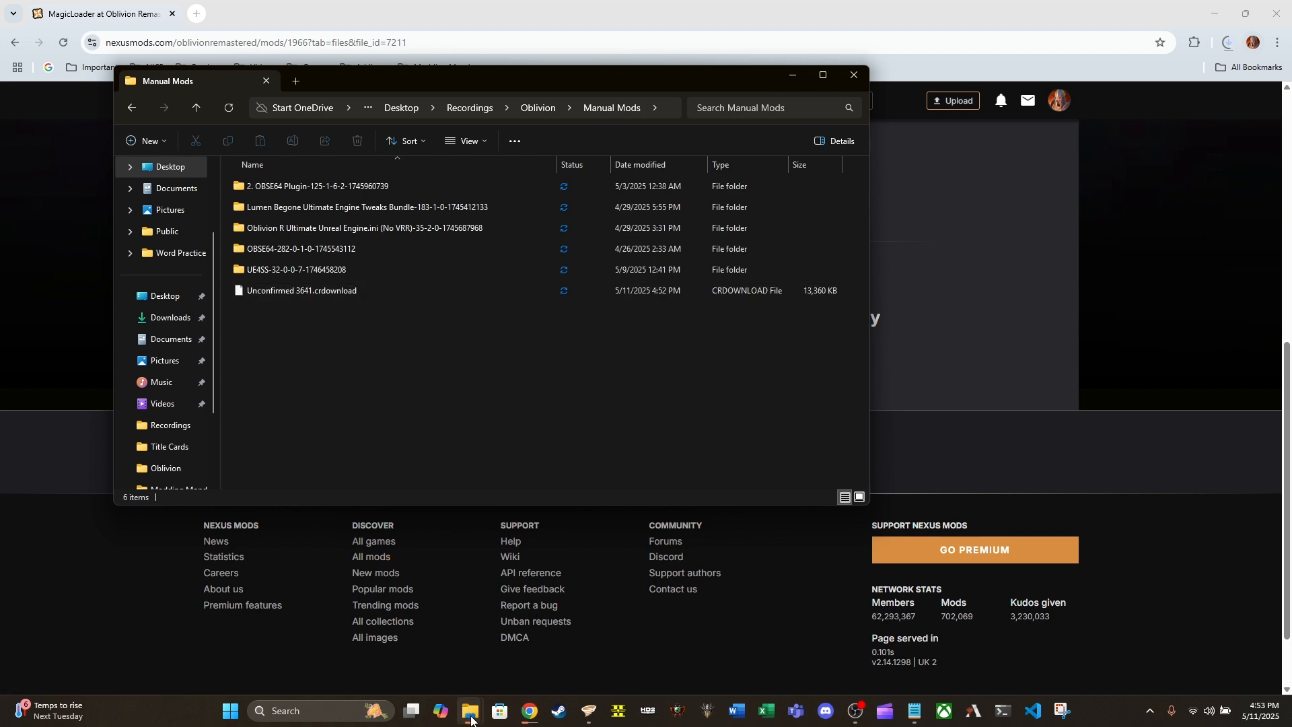
mouse_move(471, 715)
left_click(479, 650)
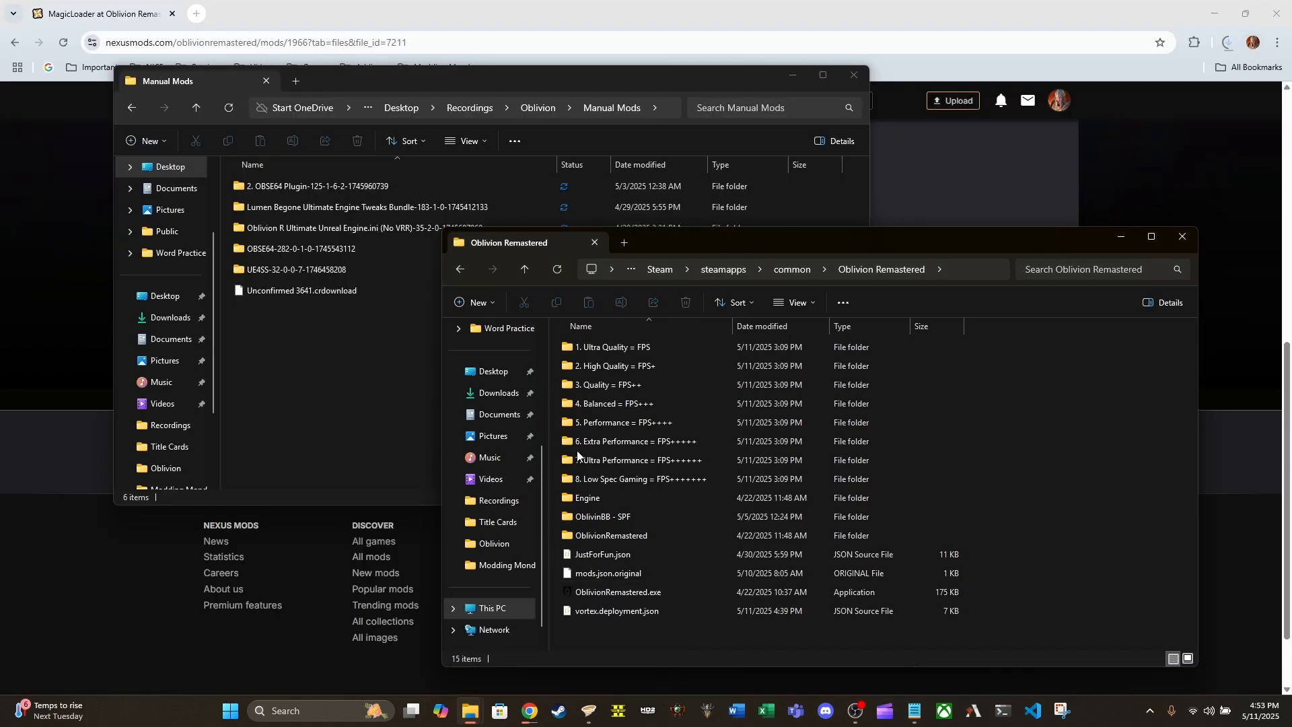
left_click(285, 307)
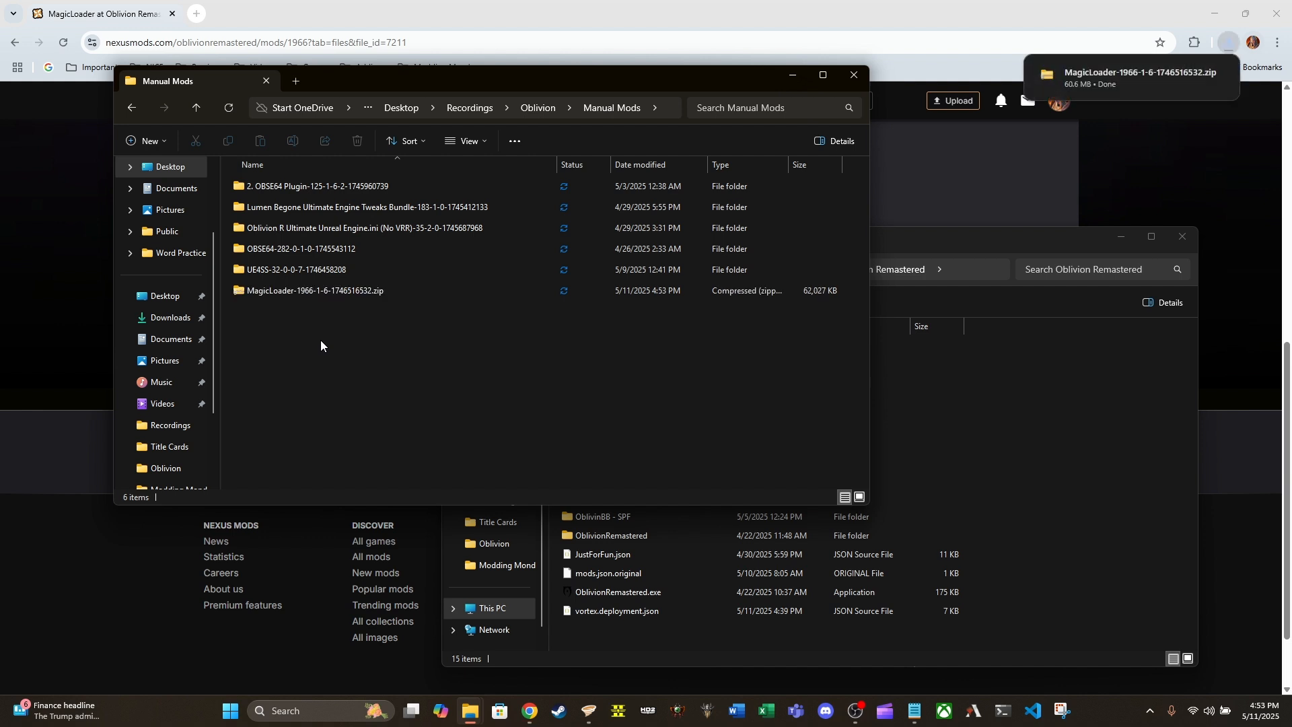
Step: Extract MagicLoader-1966-1-6-1746516532.zip with 7-Zip into a folder of the same name
left_click(281, 295)
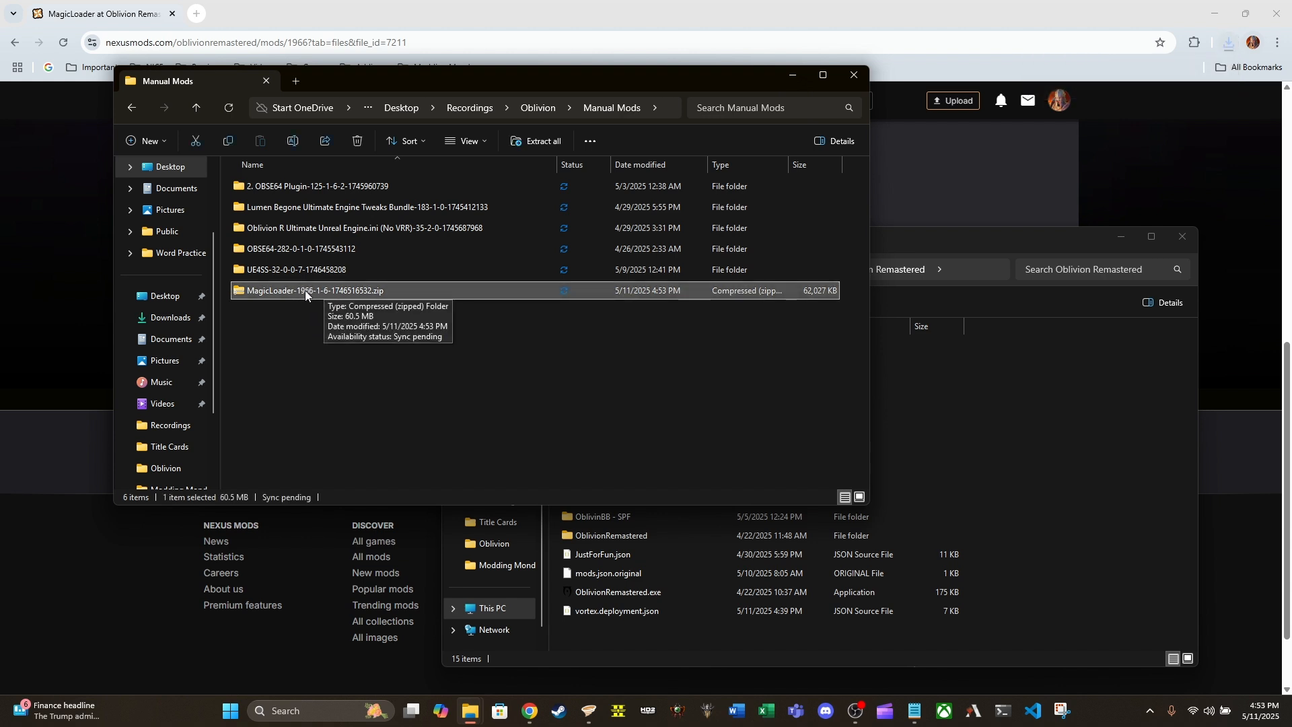
right_click(305, 289)
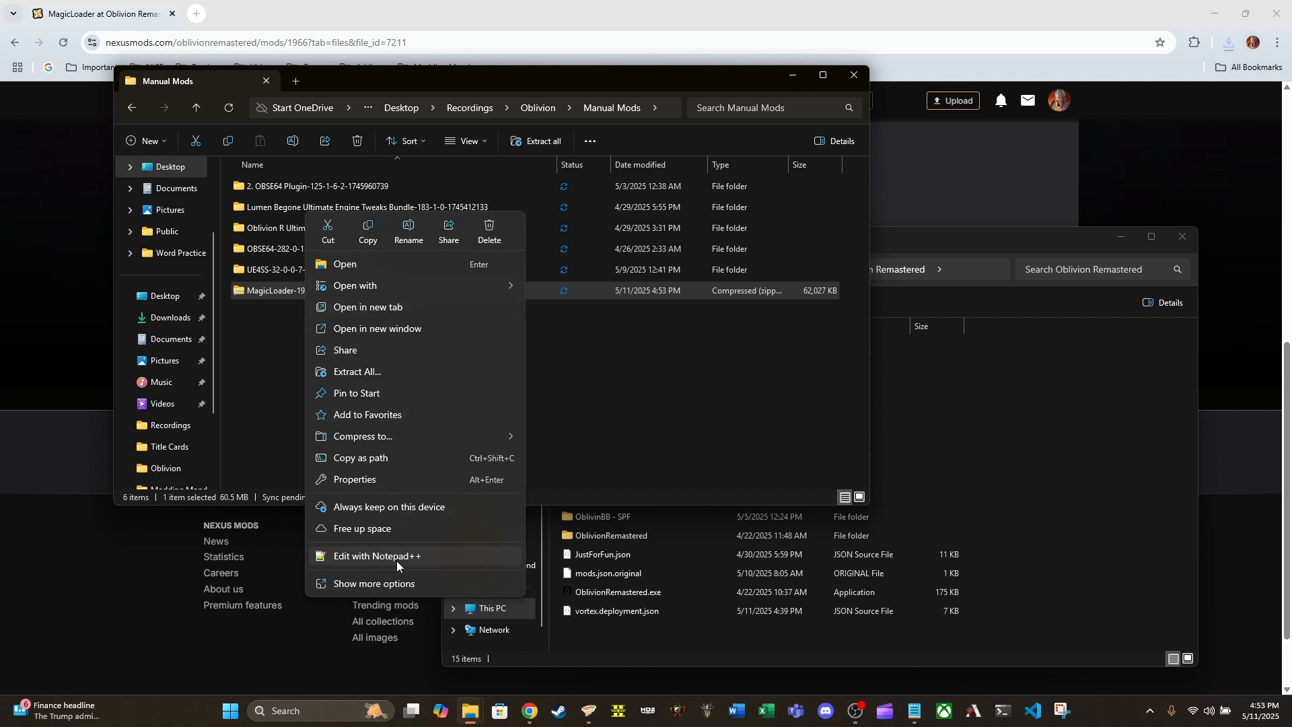
left_click(393, 585)
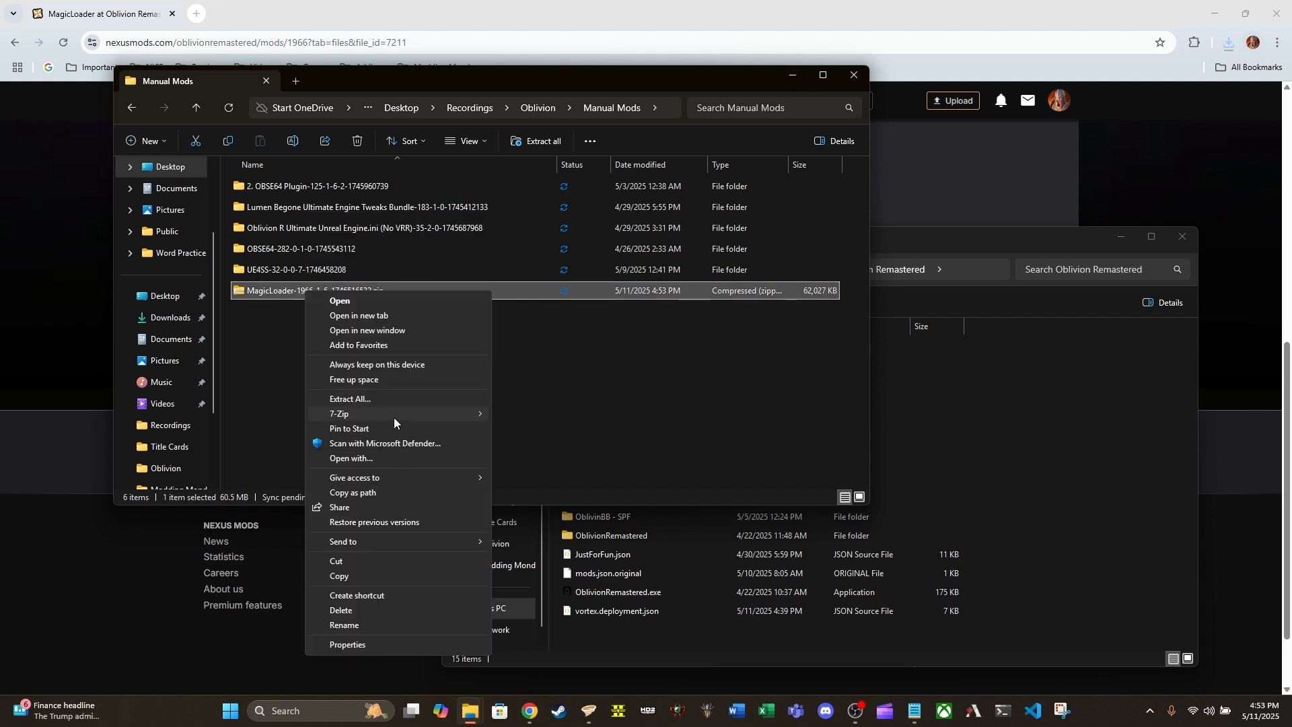
mouse_move(411, 418)
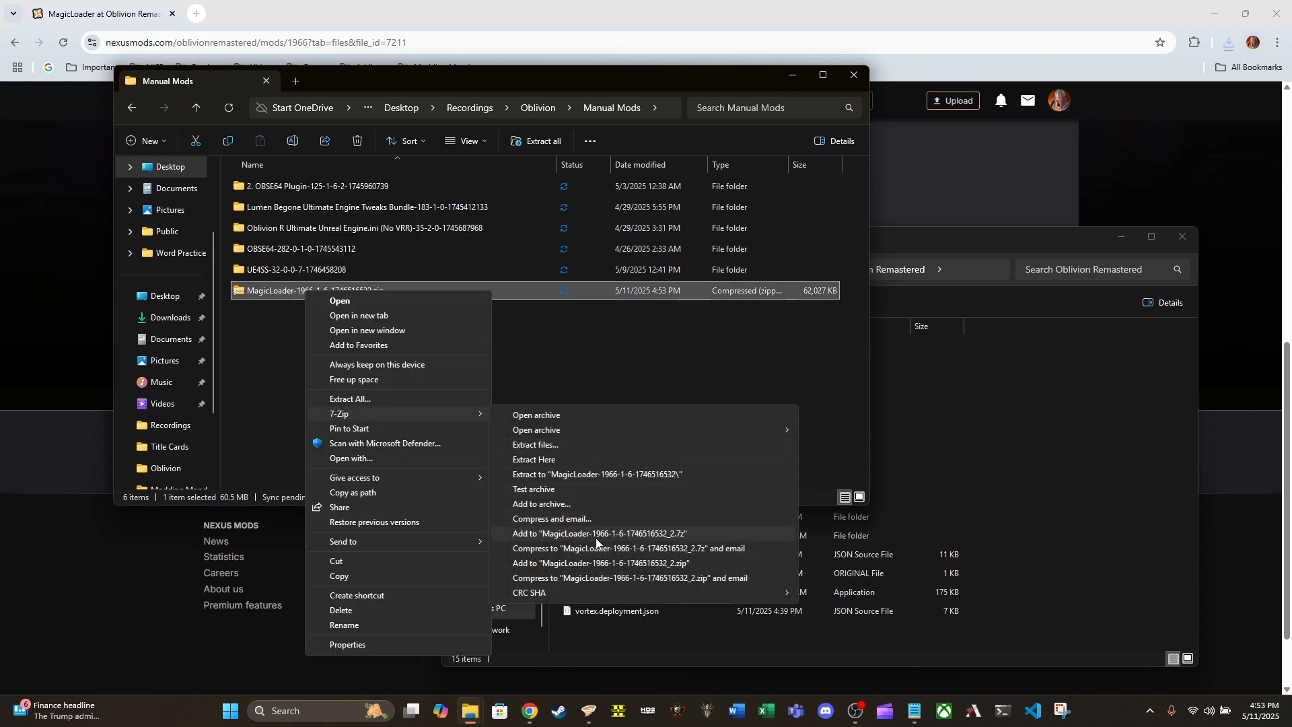
left_click(575, 475)
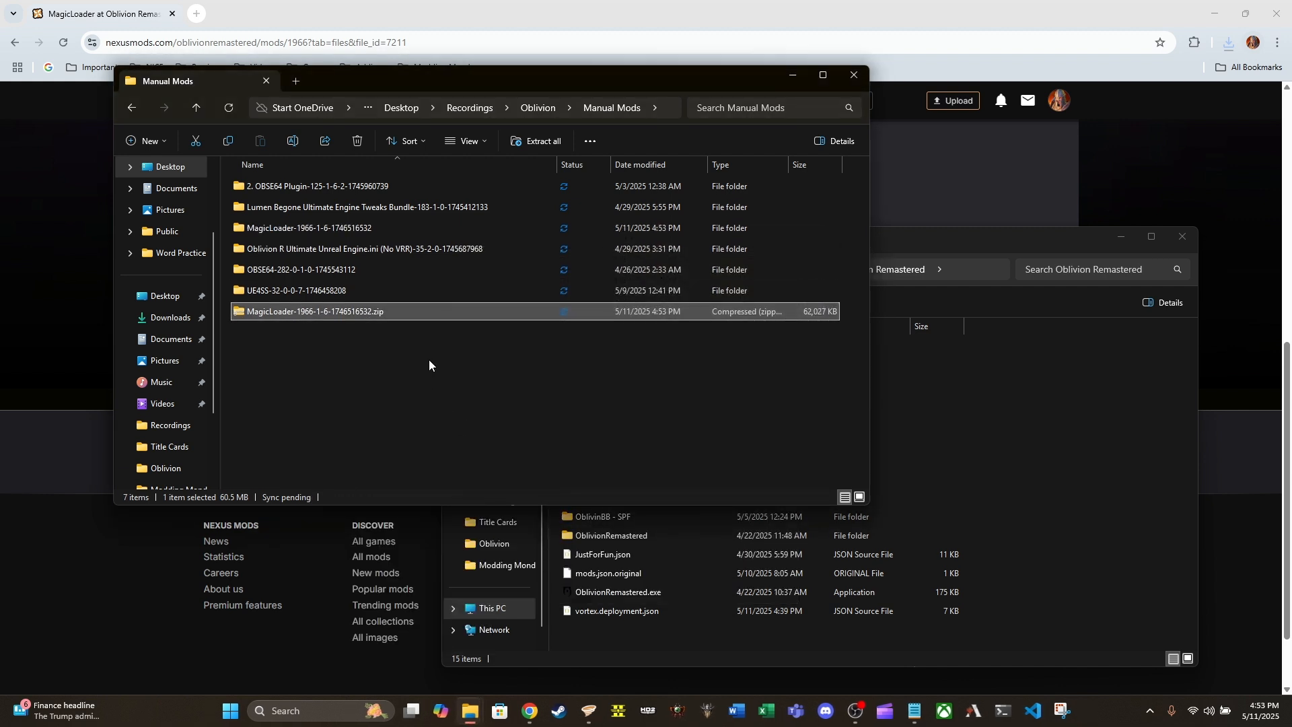
Step: Delete the MagicLoader-1966-1-6-1746516532.zip archive from the Manual Mods folder
left_click(383, 313)
right_click(383, 313)
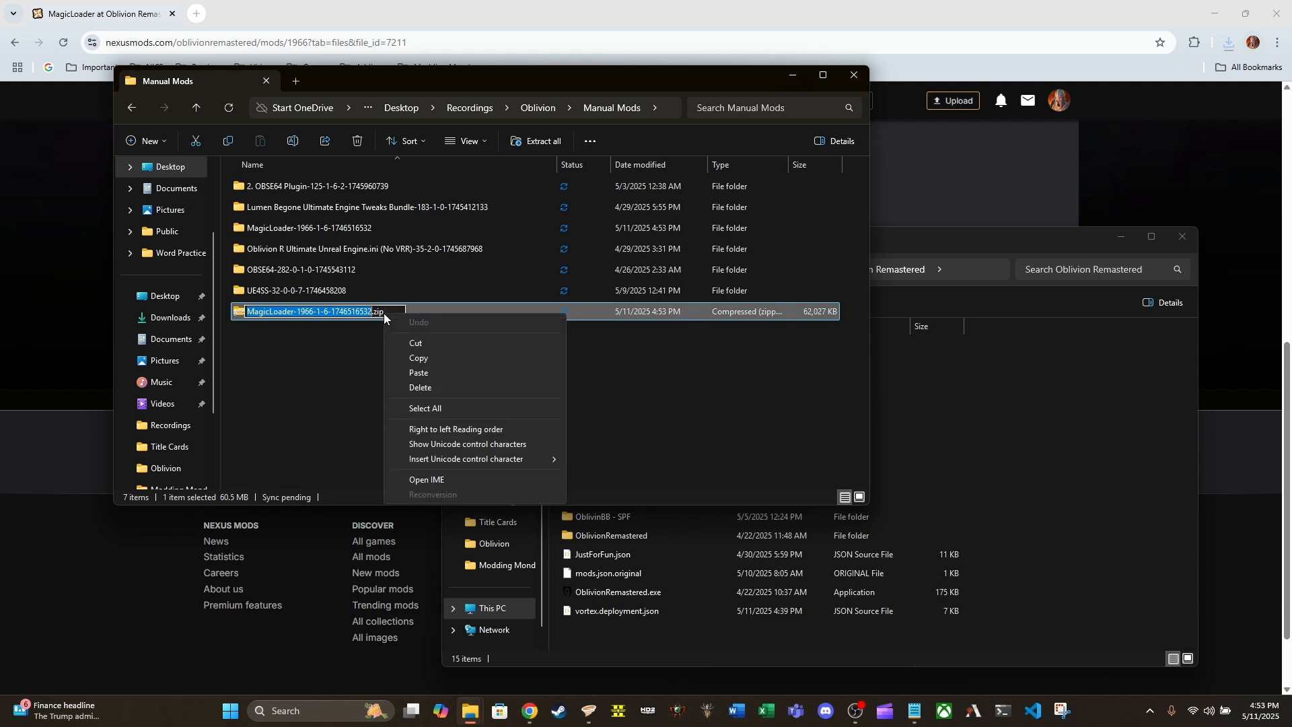
left_click(422, 312)
right_click(422, 312)
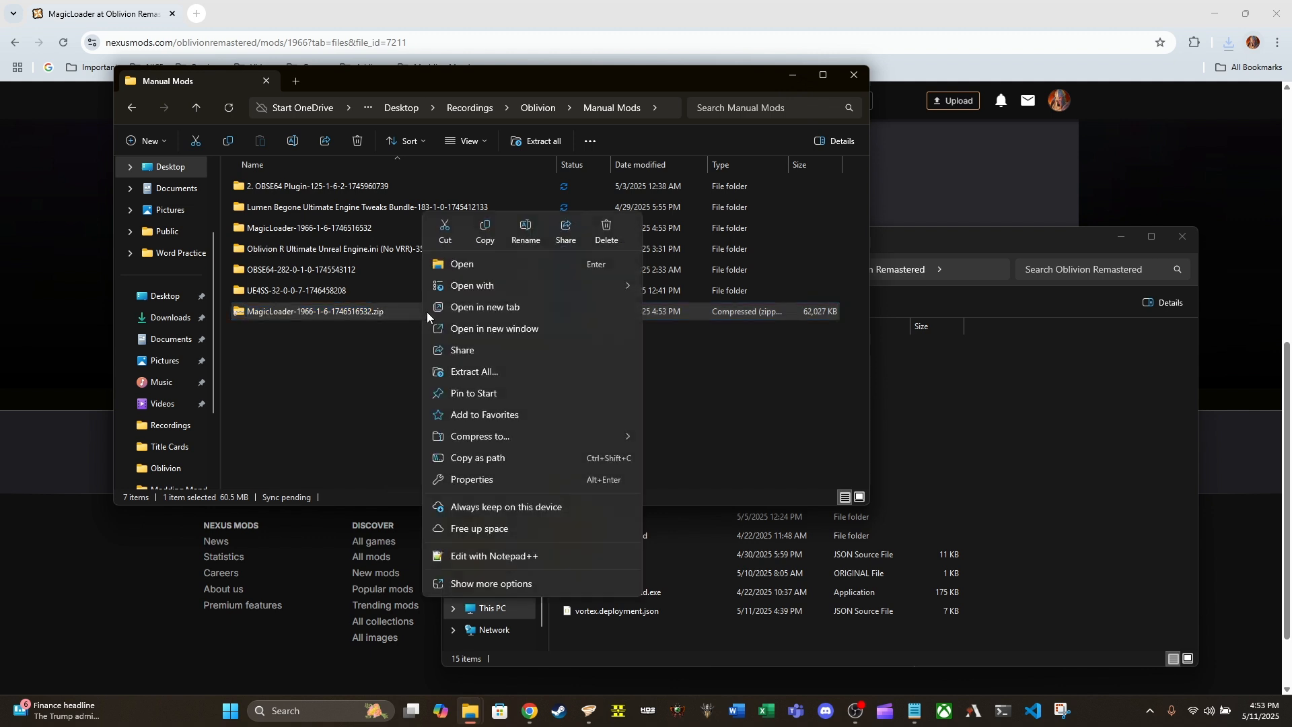
left_click(613, 236)
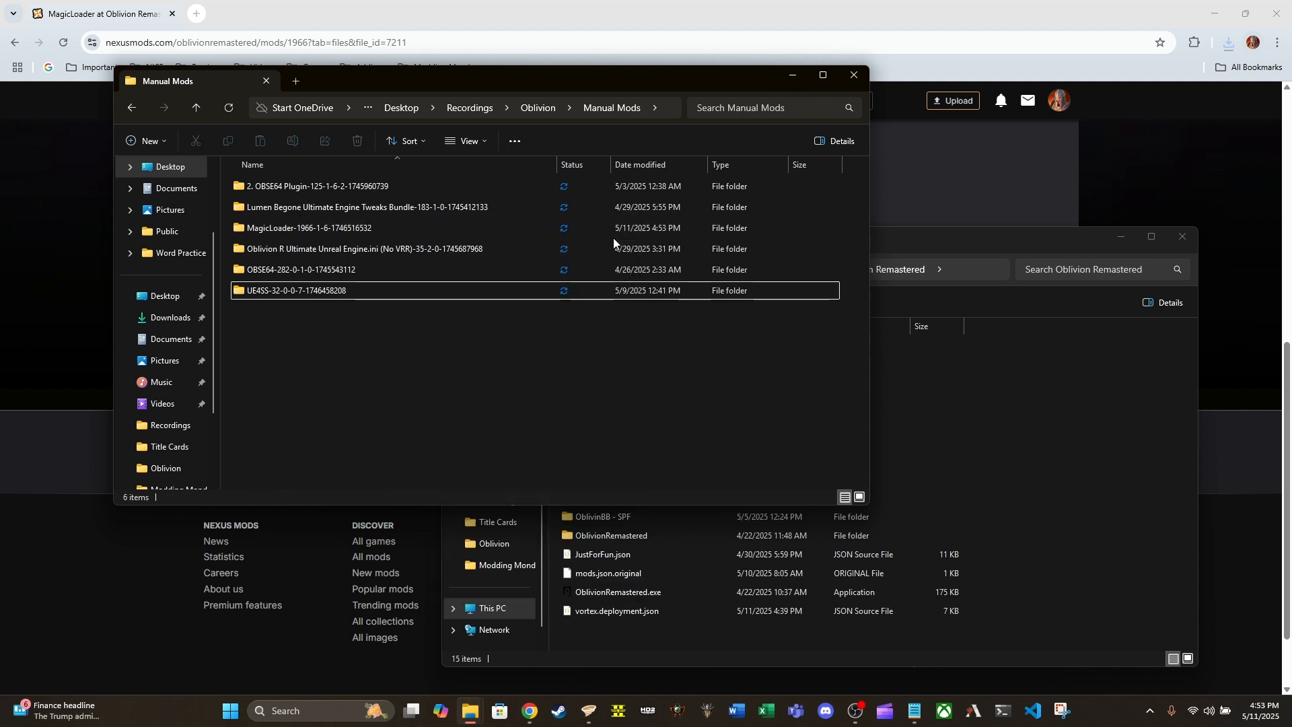
left_click(312, 229)
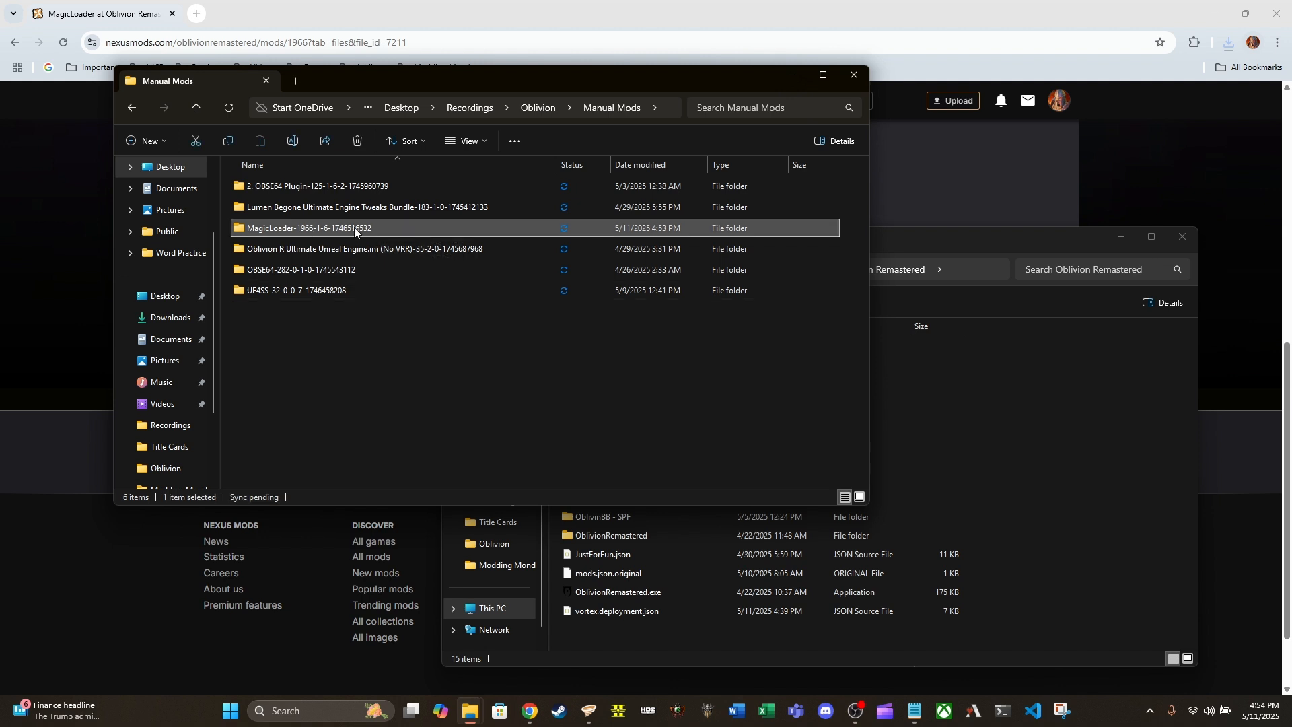
double_click(354, 227)
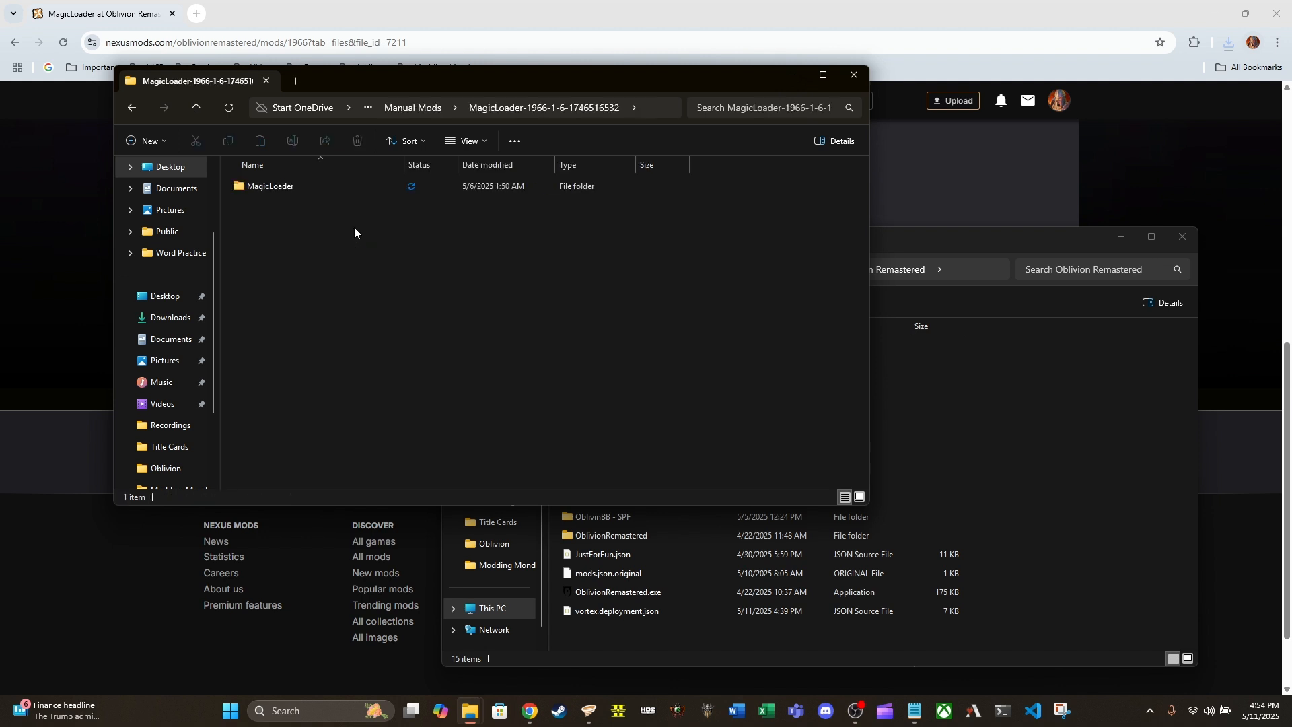
left_click(313, 187)
left_click(1056, 434)
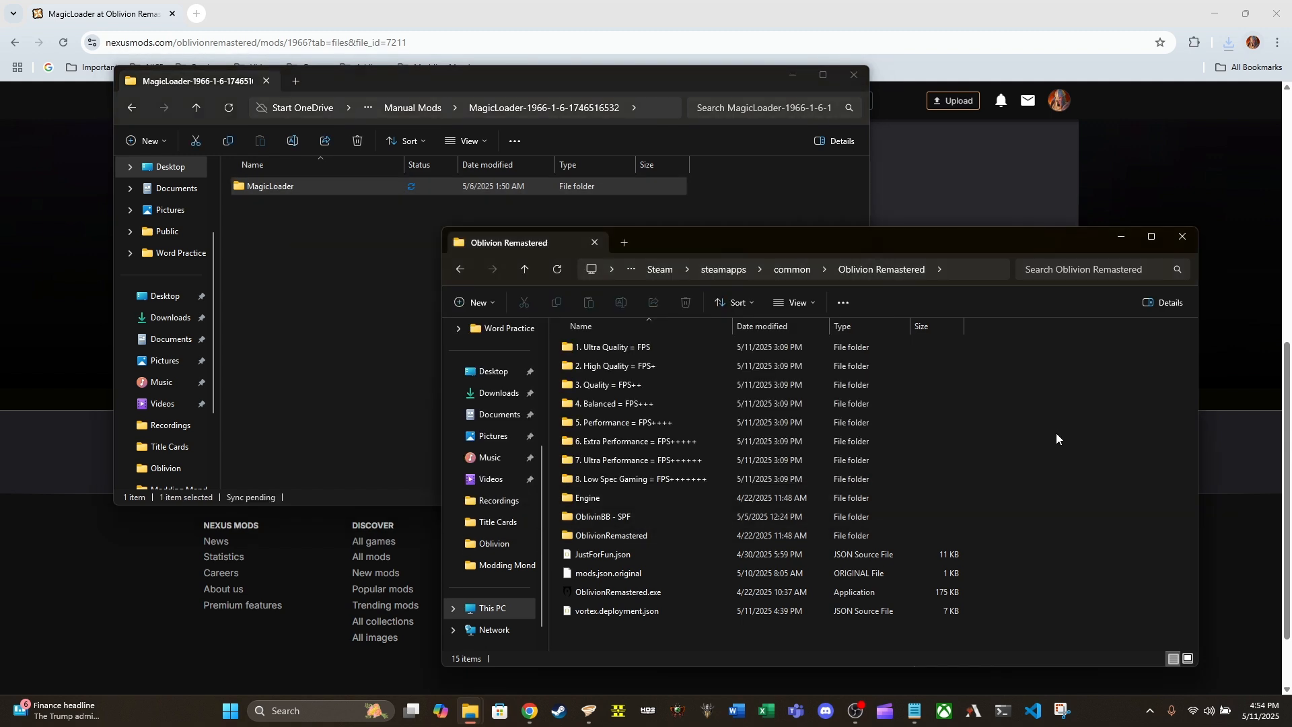
mouse_move(921, 247)
left_mouse_down()
mouse_move(950, 250)
mouse_move(942, 244)
left_mouse_up()
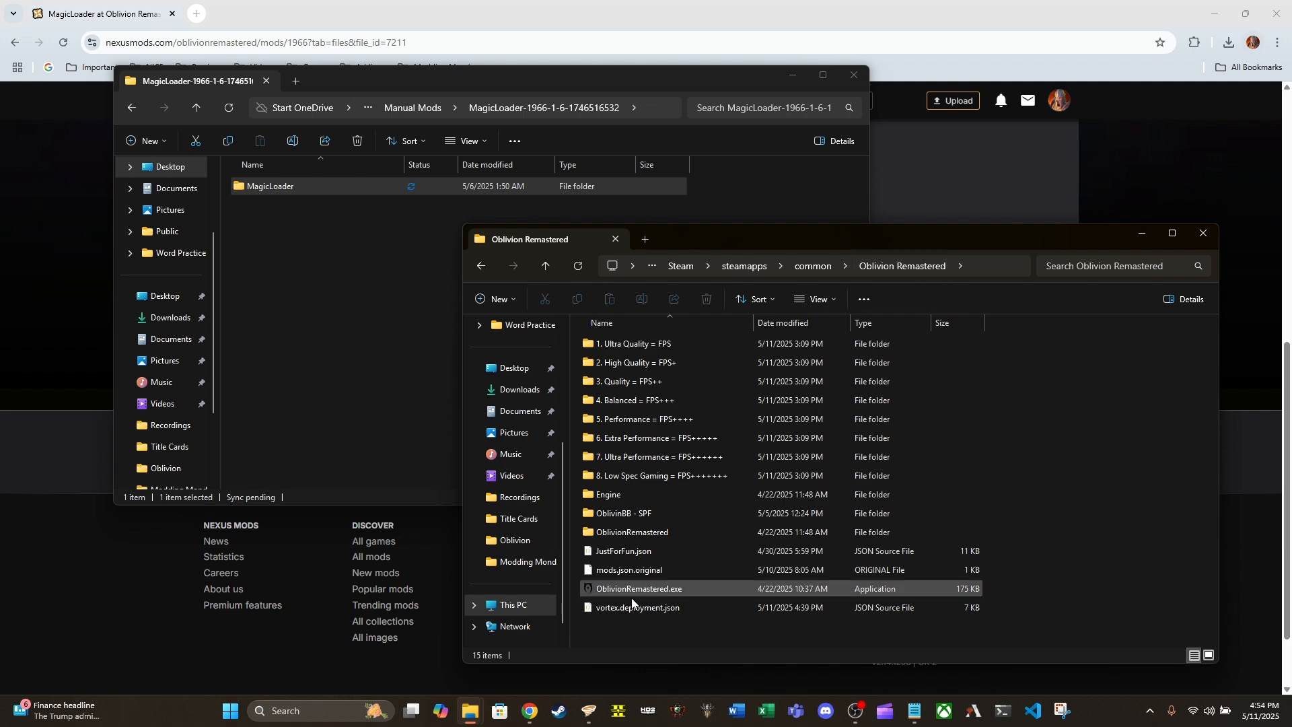
Step: Switch to Vortex and open the game folder of the managed game Oblivion Remastered
left_click(590, 715)
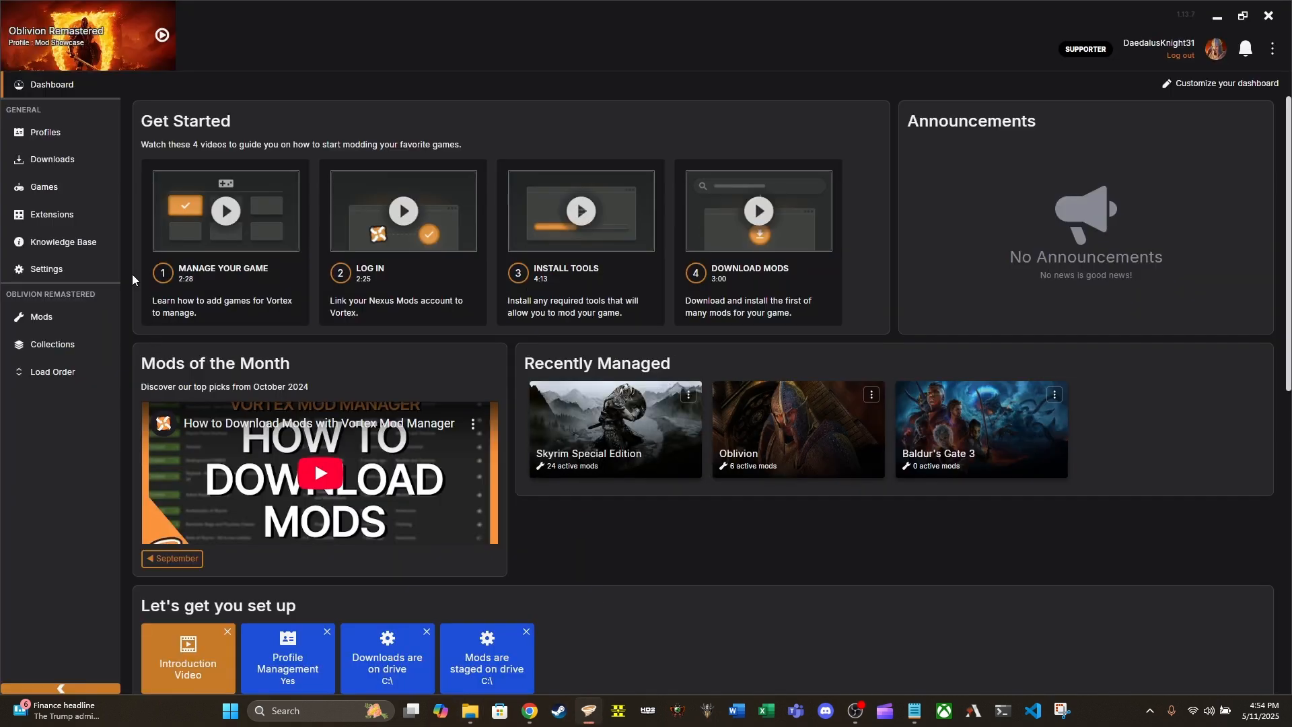
left_click(50, 193)
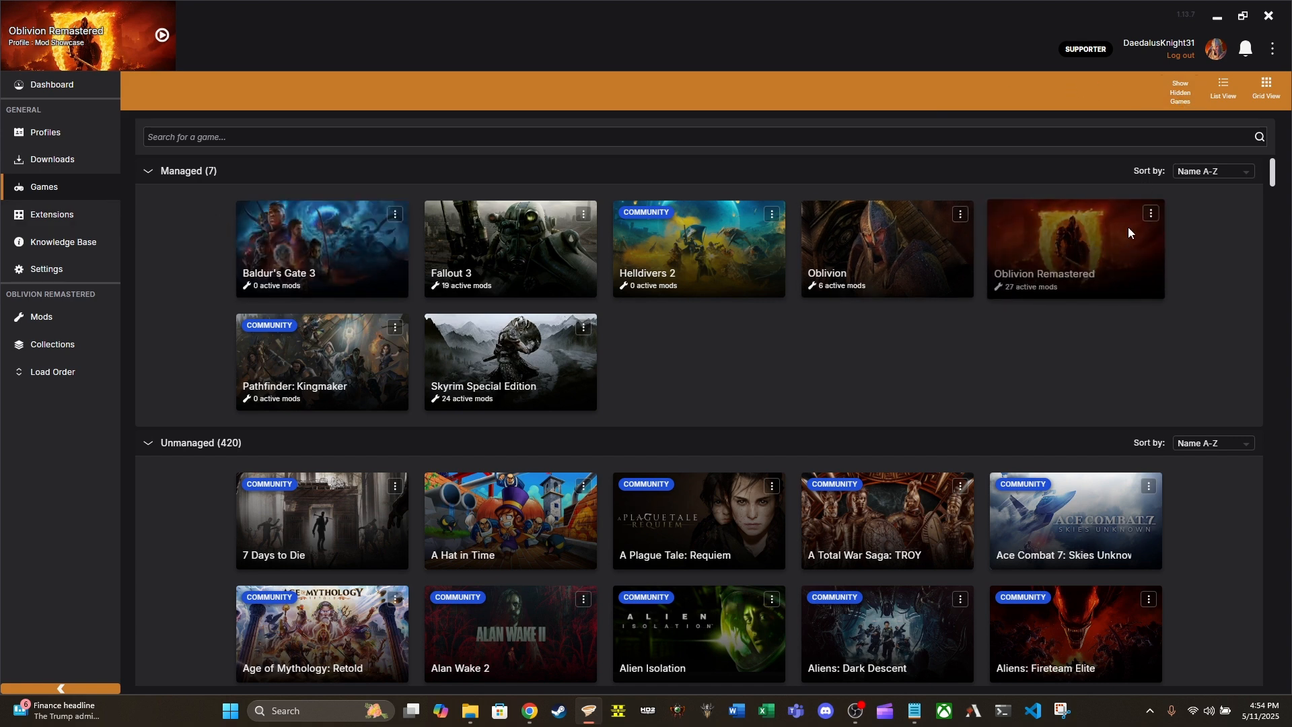
left_click(1150, 214)
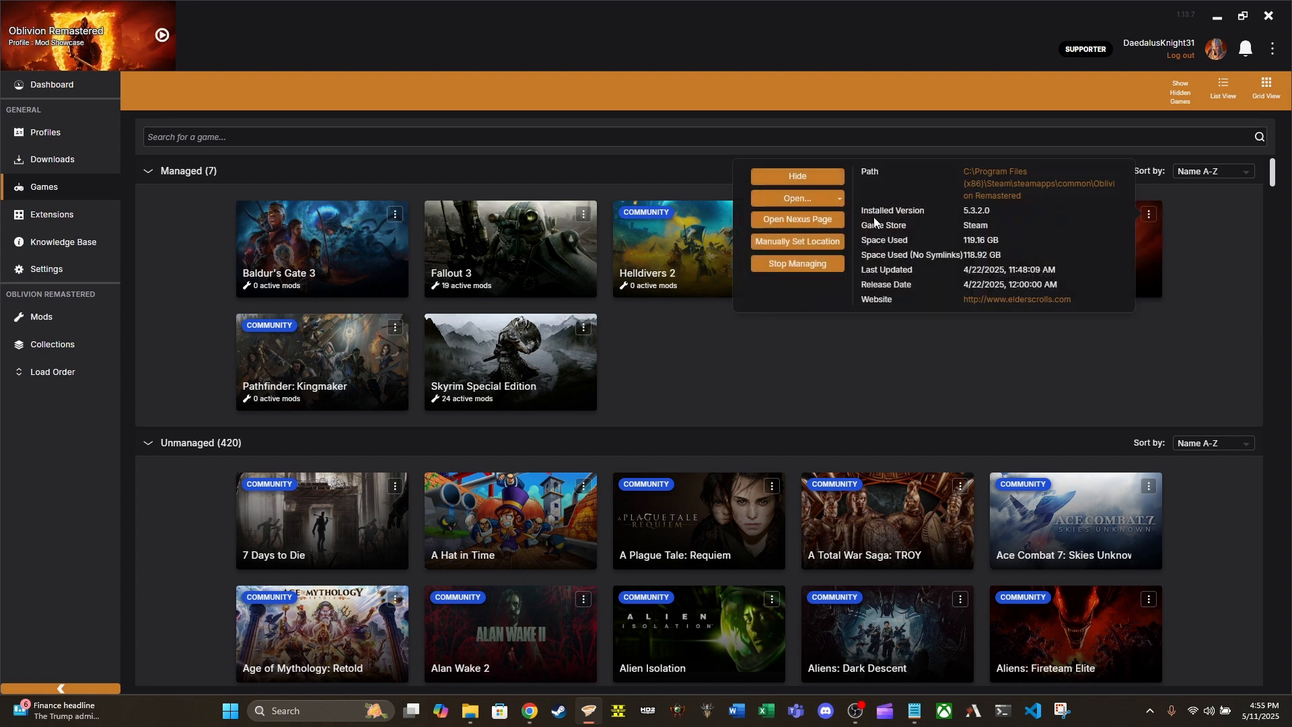
left_click(840, 199)
left_click(836, 223)
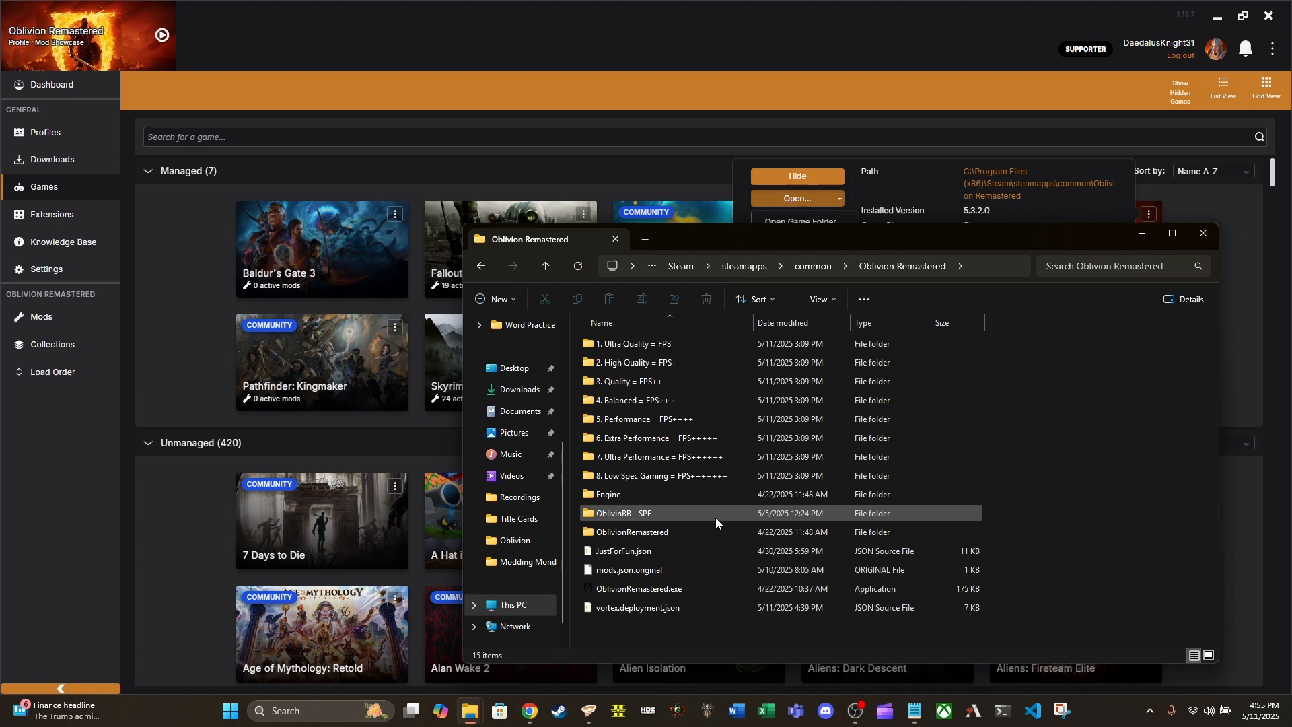
mouse_move(478, 711)
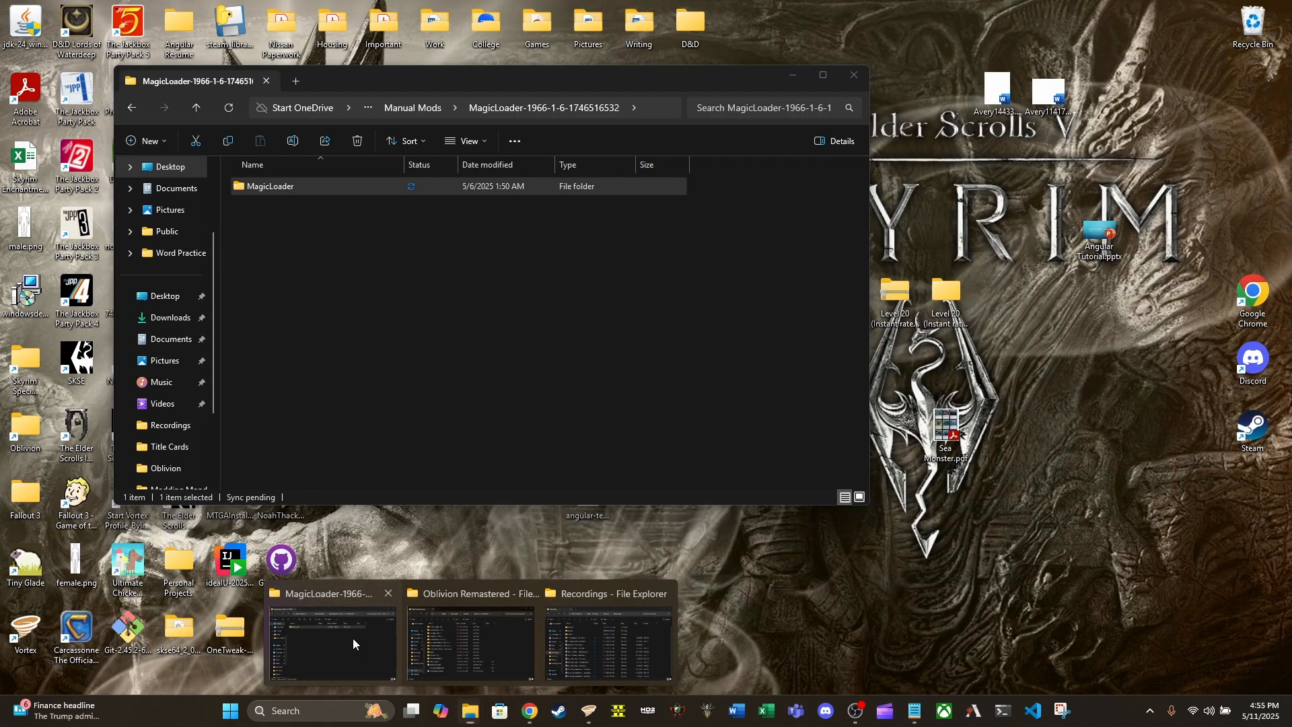
left_click(323, 640)
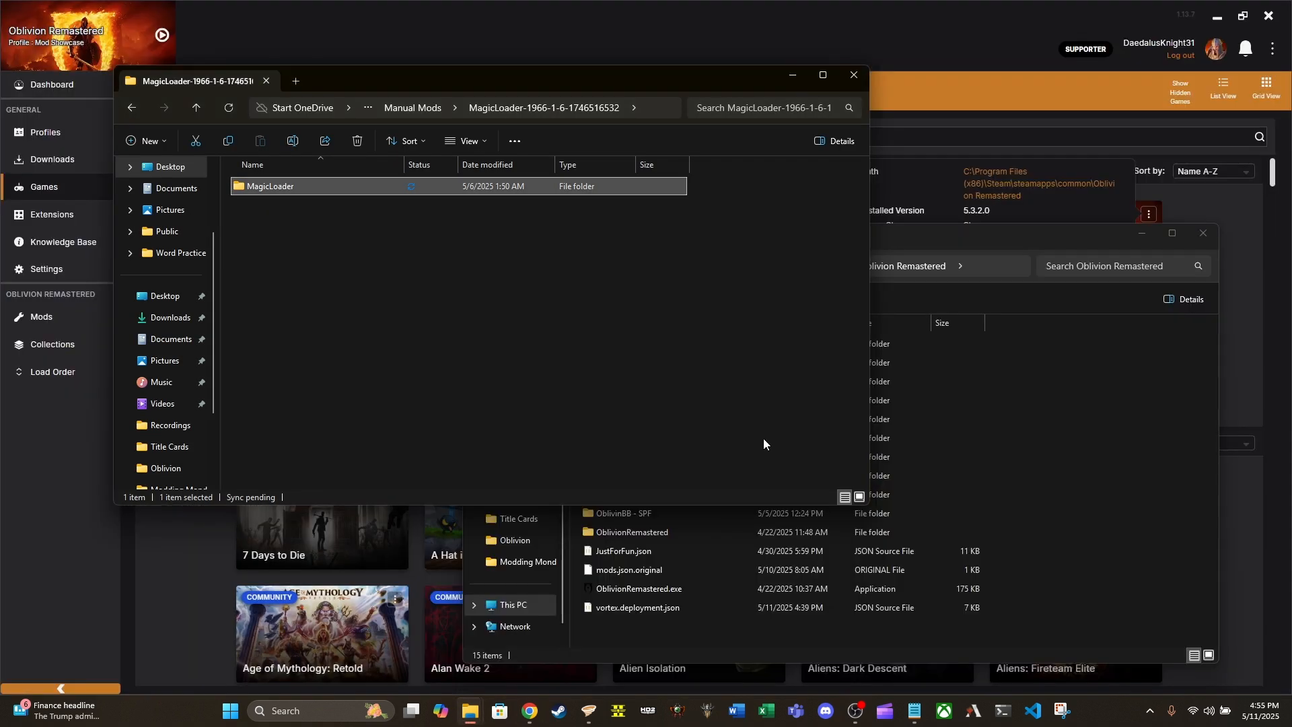
left_click(1089, 436)
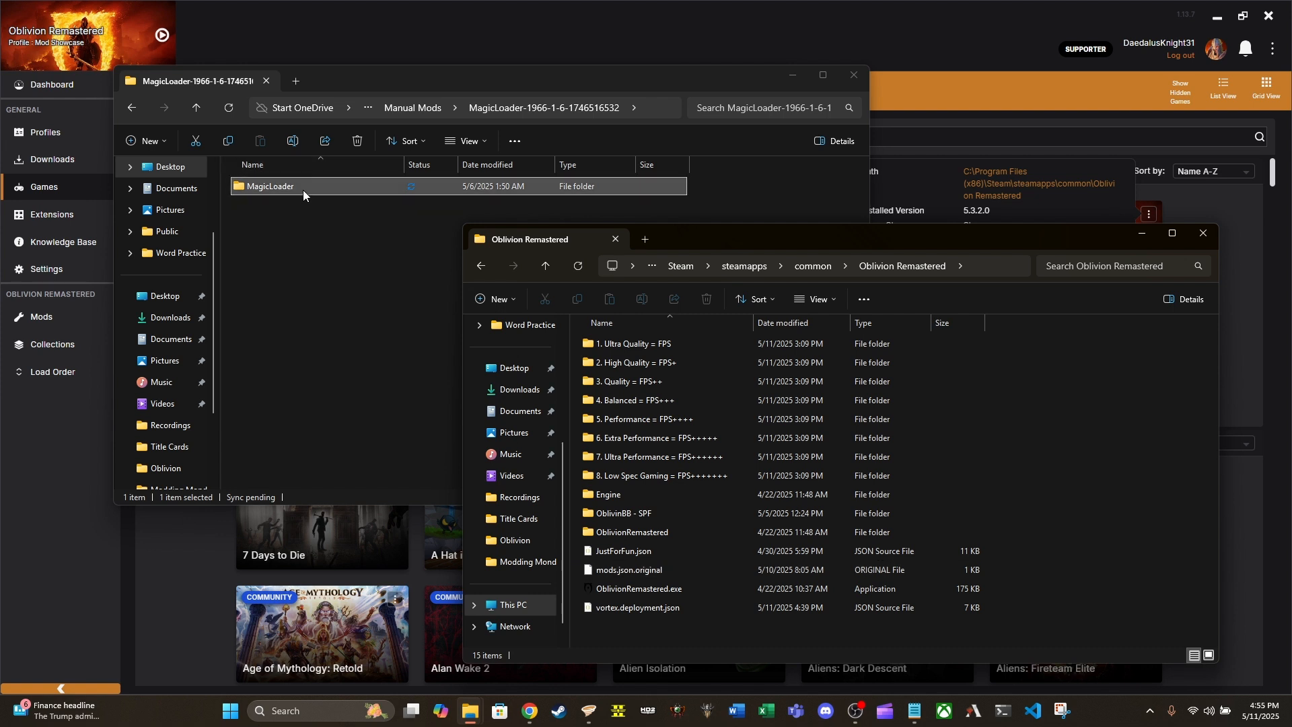
left_click_drag(303, 195, 1050, 565)
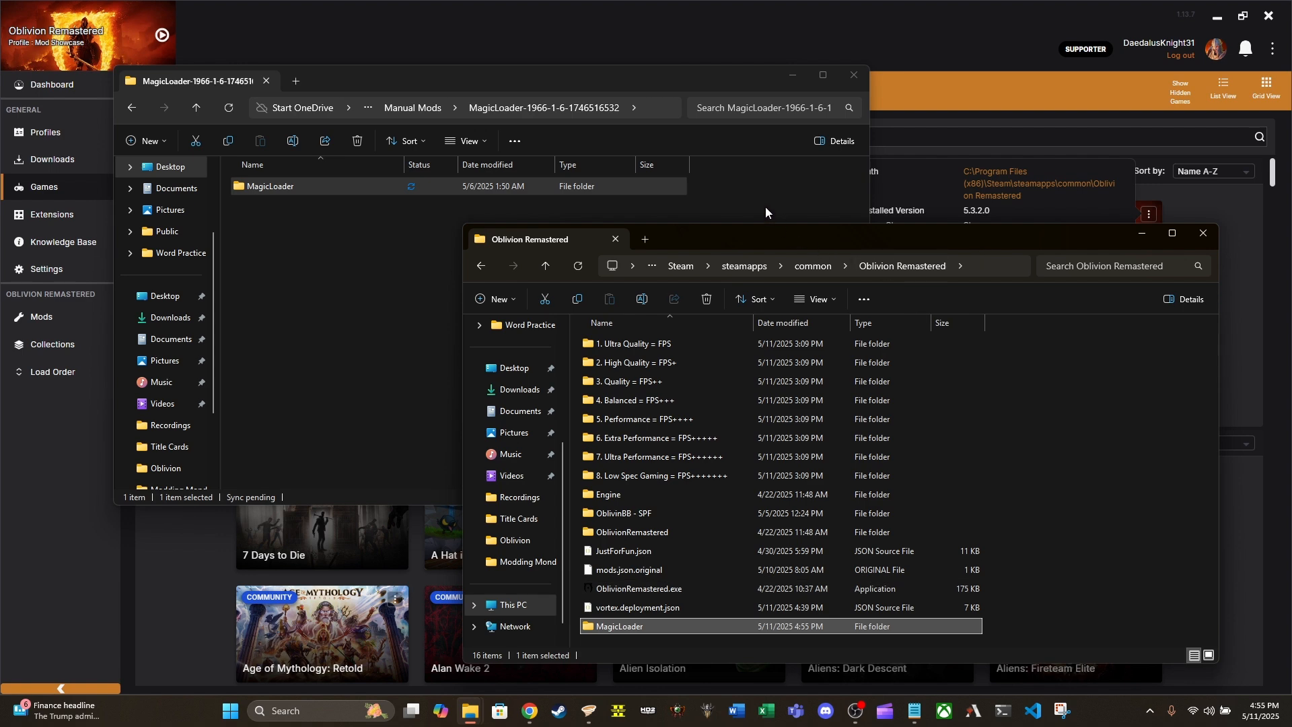
left_click_drag(777, 244, 749, 150)
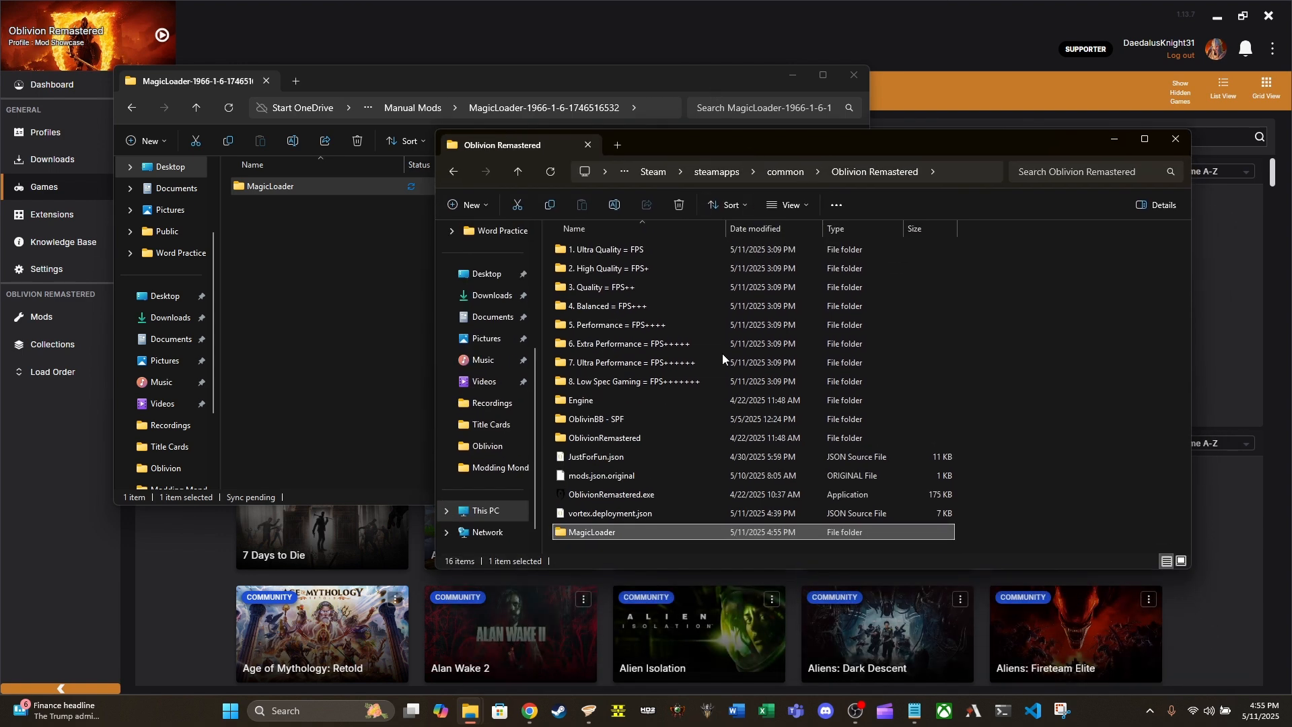
Step: Open the MagicLoader folder inside the Oblivion Remastered game folder and launch MagicLoader.exe
left_click(628, 553)
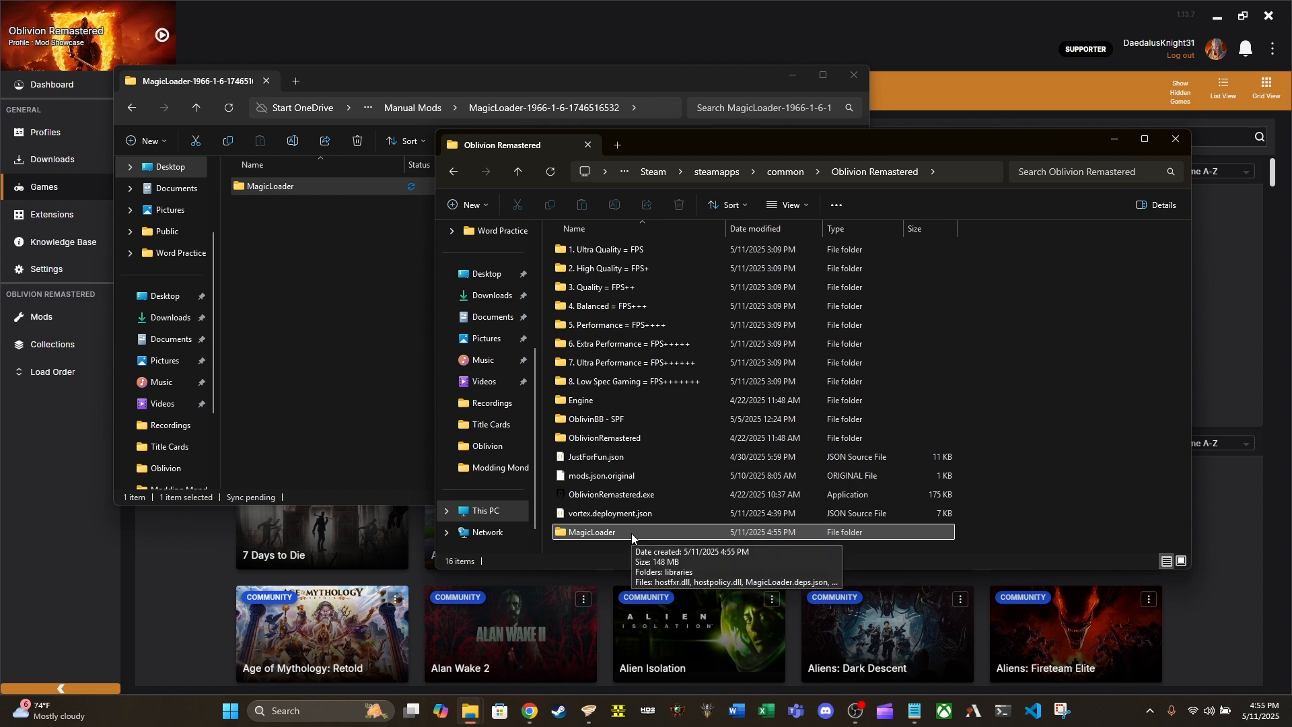
double_click(632, 533)
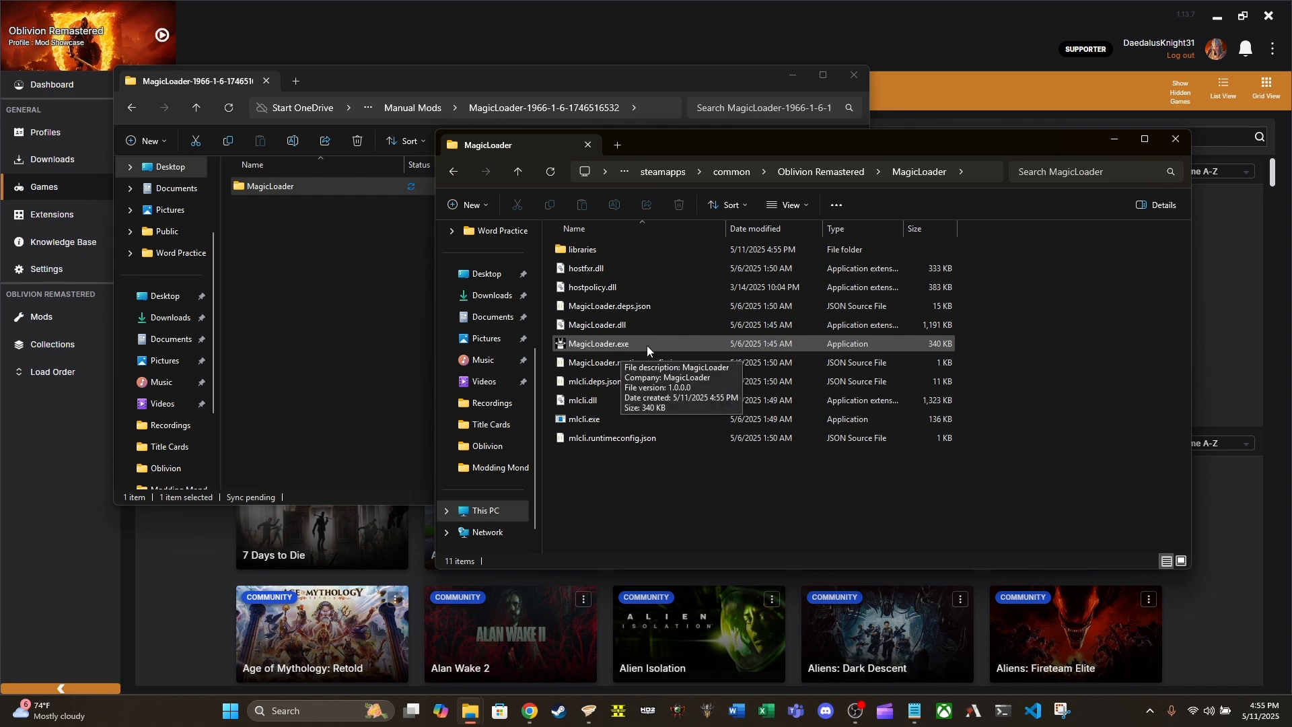
double_click(648, 346)
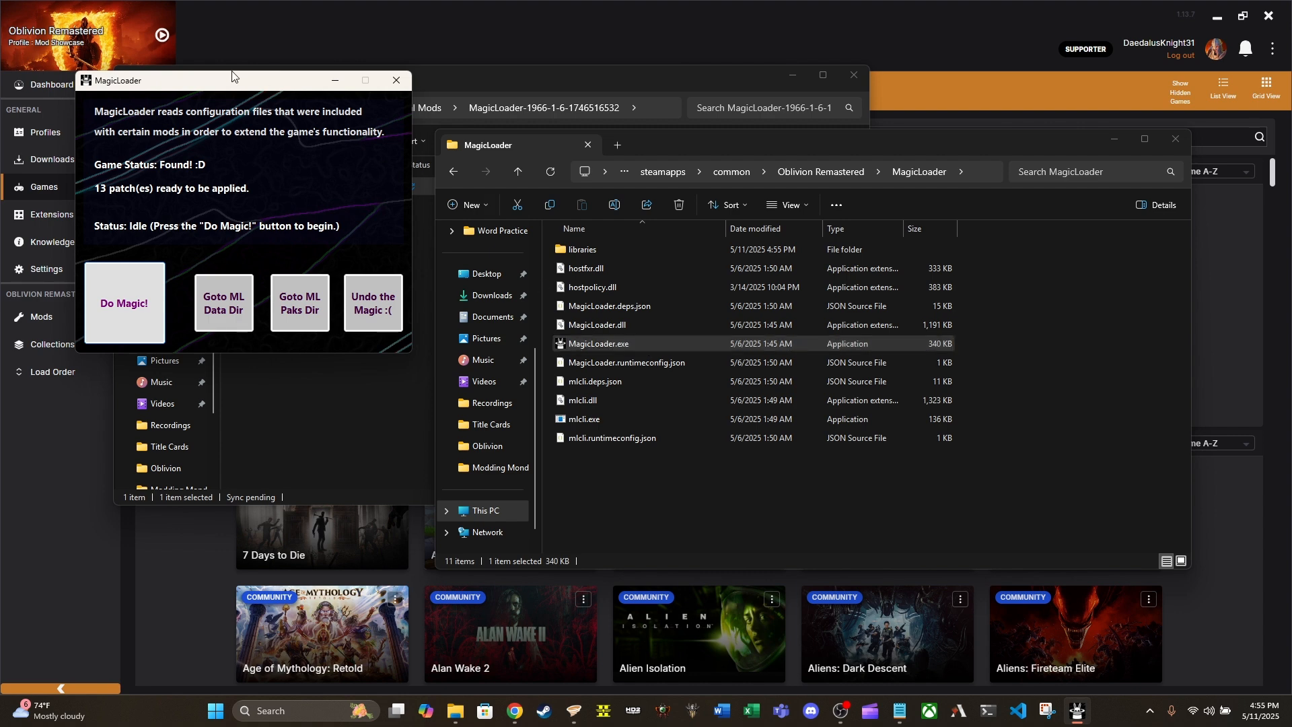
Step: Apply the pending patches with MagicLoader's Do Magic! function and close the program
left_click_drag(224, 86, 244, 66)
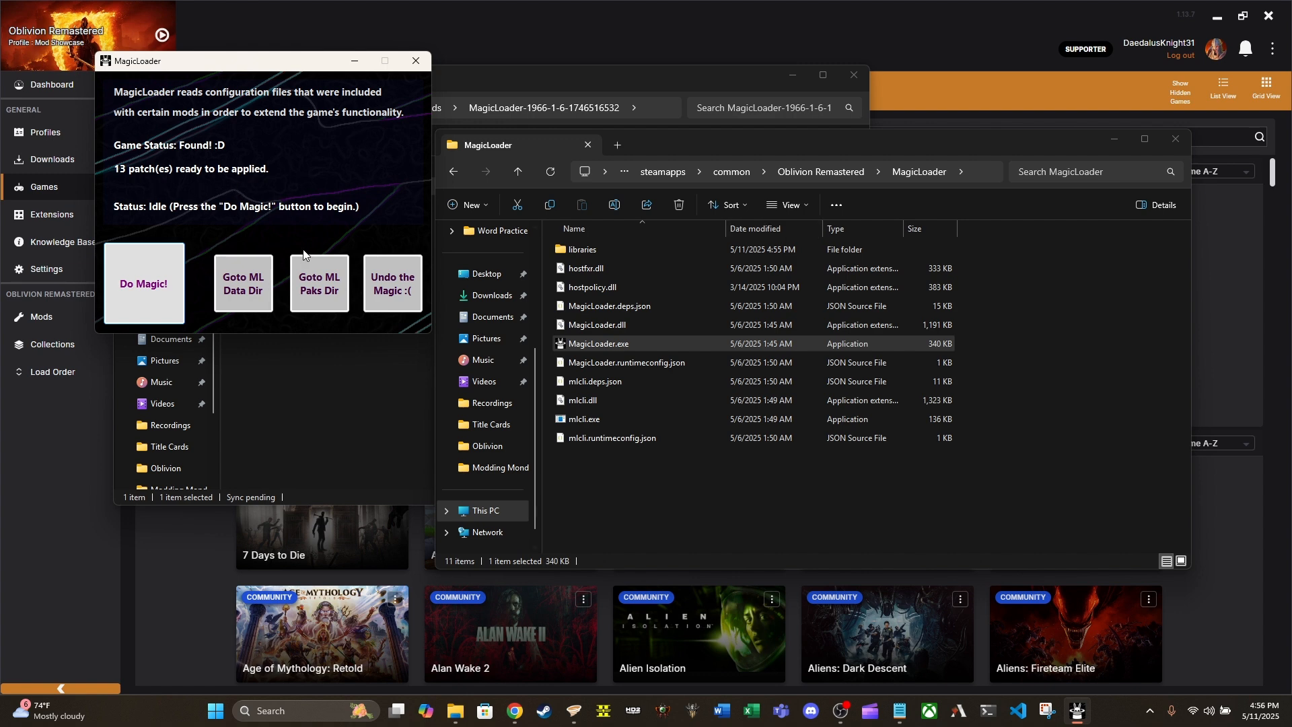
left_click(150, 288)
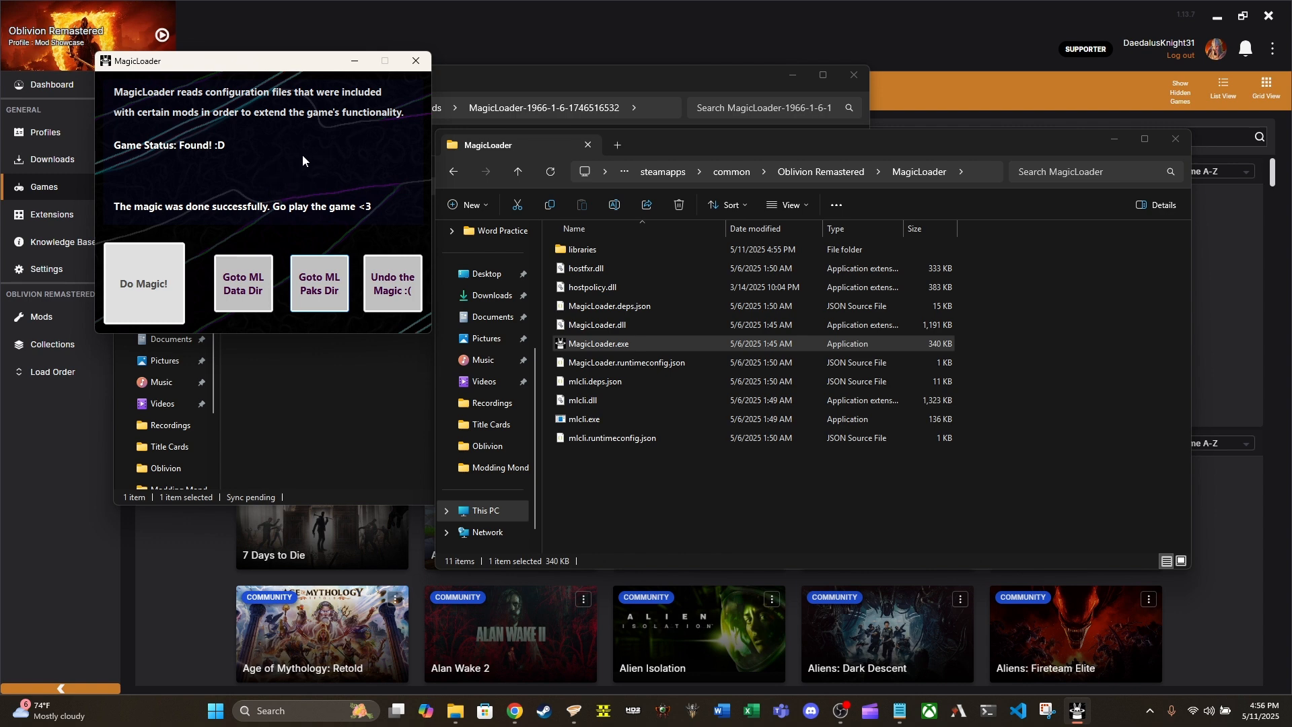
left_click(422, 65)
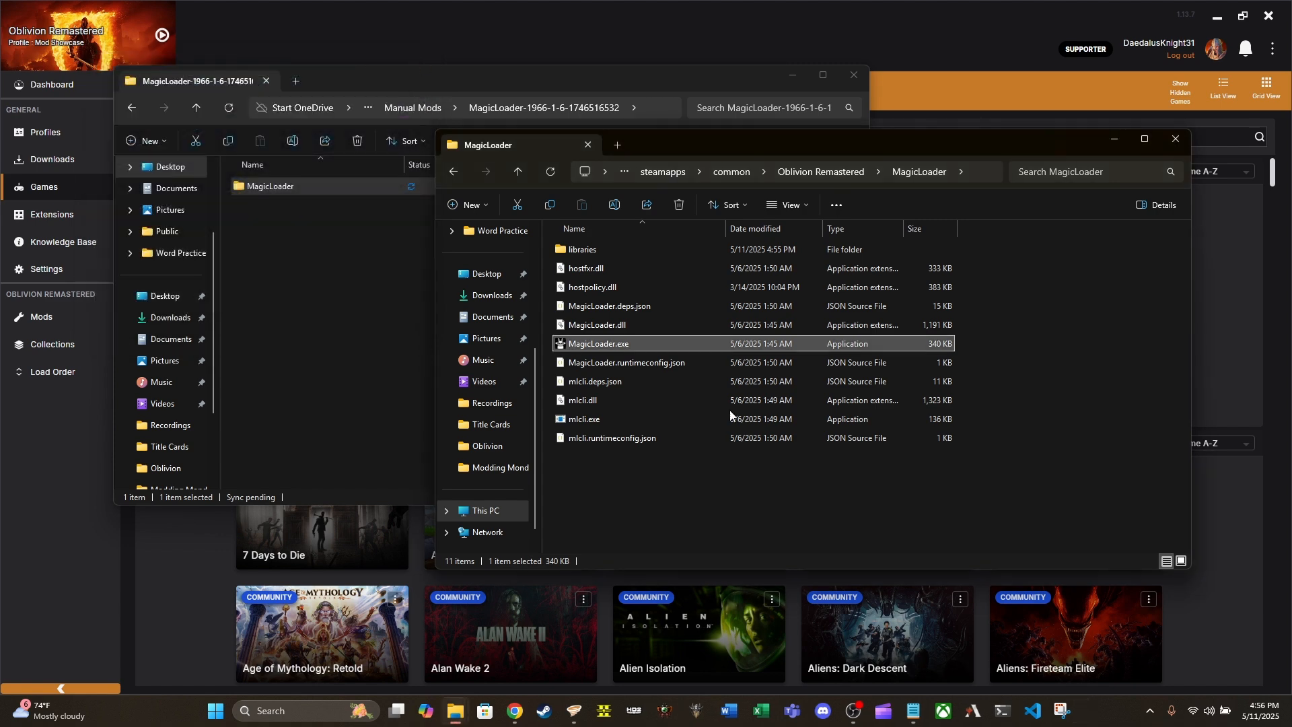
left_click(689, 503)
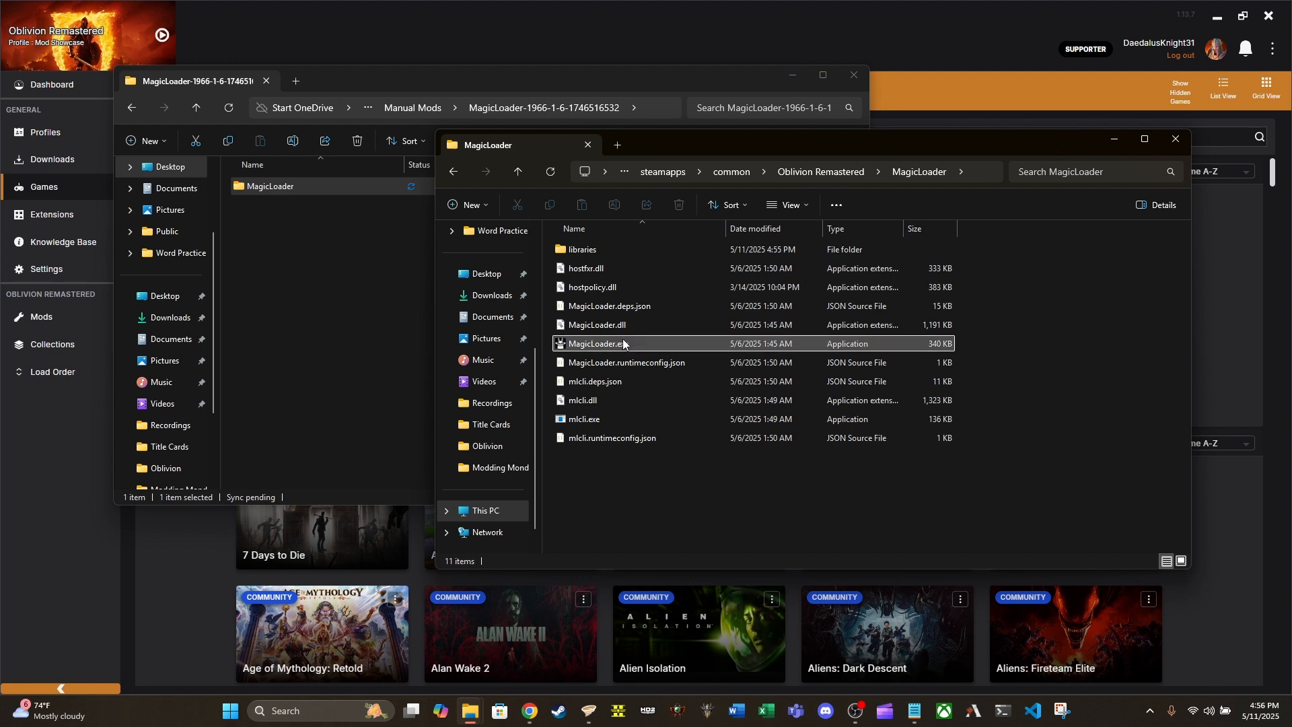
Step: Return to Vortex, dismiss the game details, and bring up the Tools section of the Dashboard
left_click(535, 14)
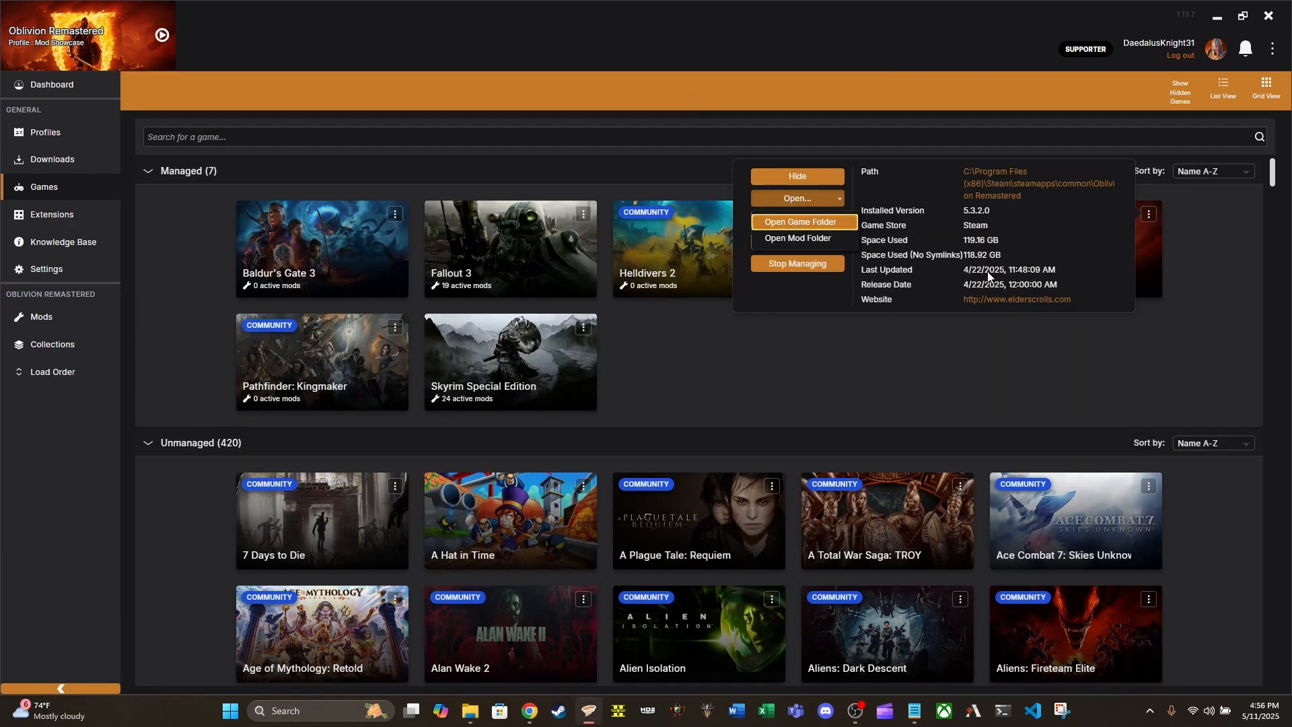
left_click(1186, 345)
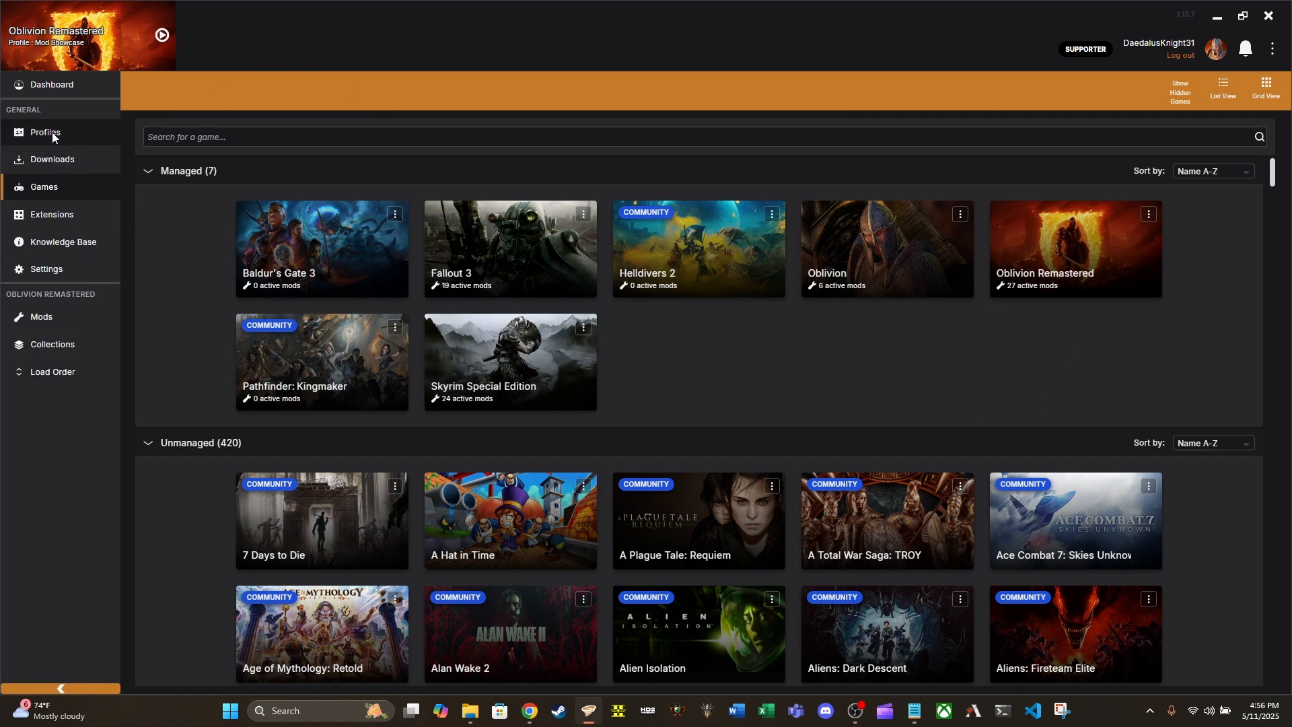
left_click(54, 87)
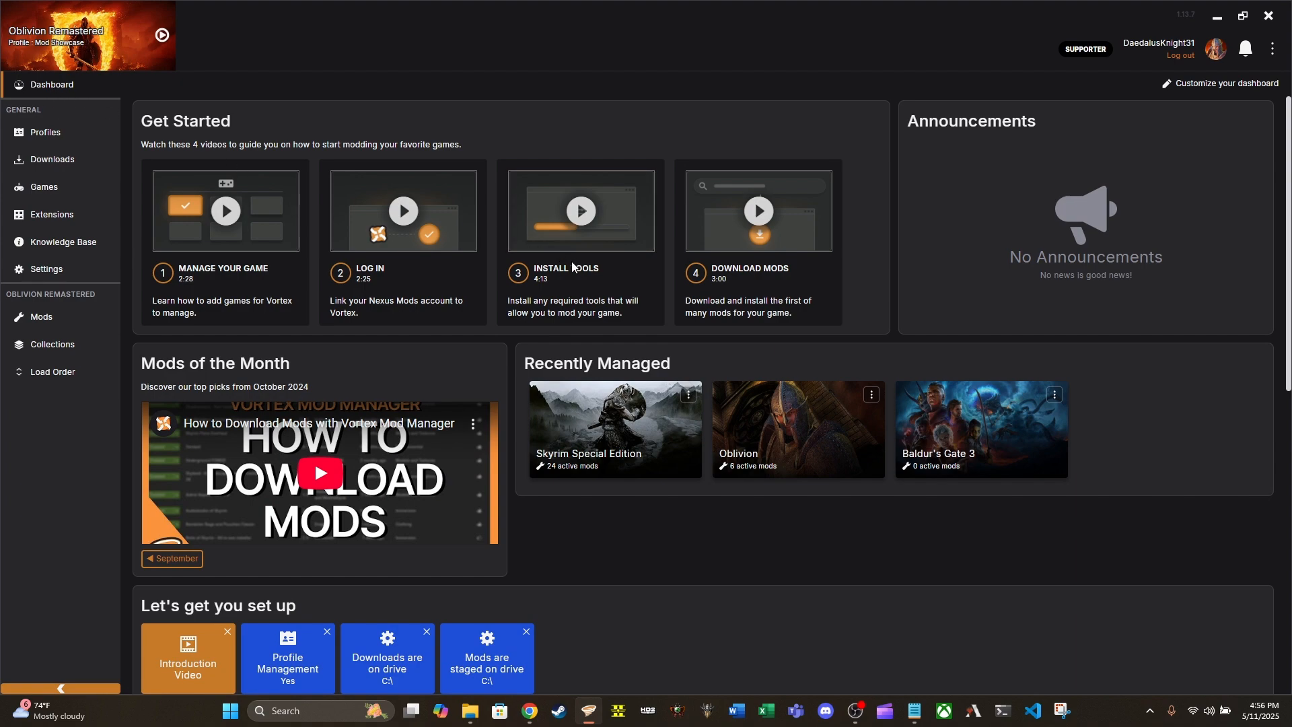
scroll(560, 511, "down", 7)
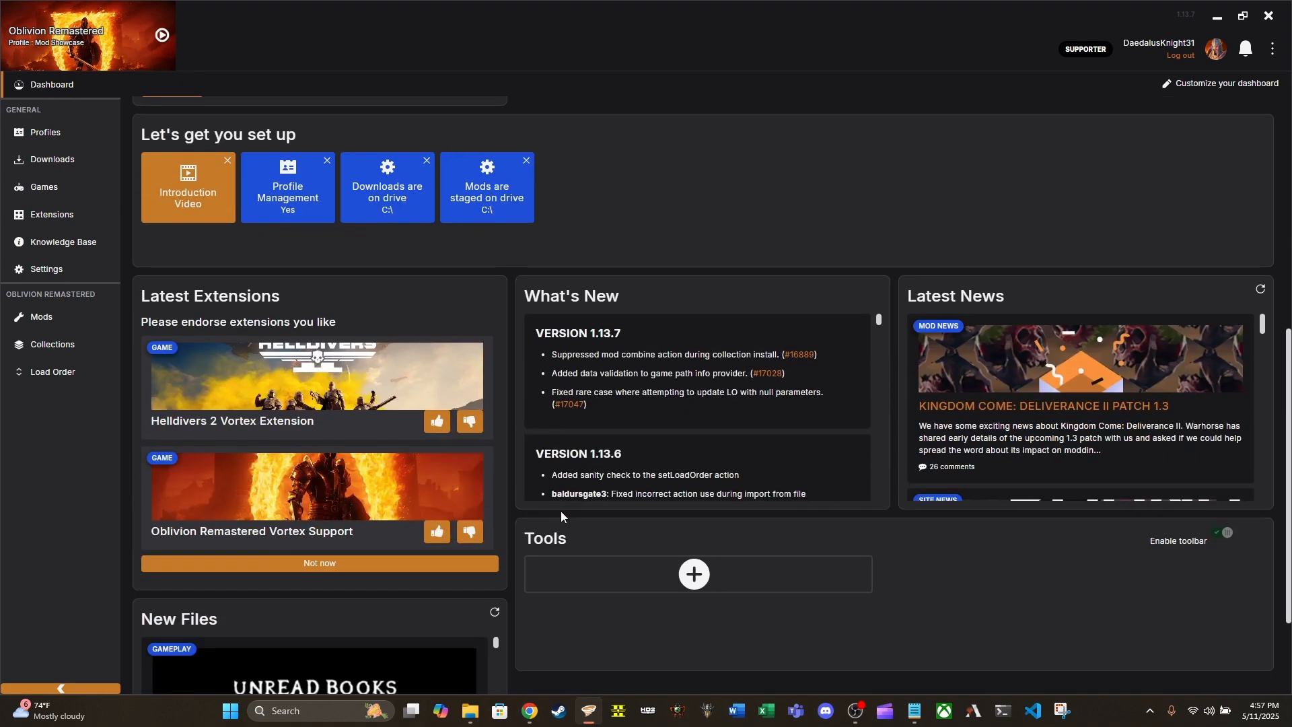
scroll(478, 399, "down", 2)
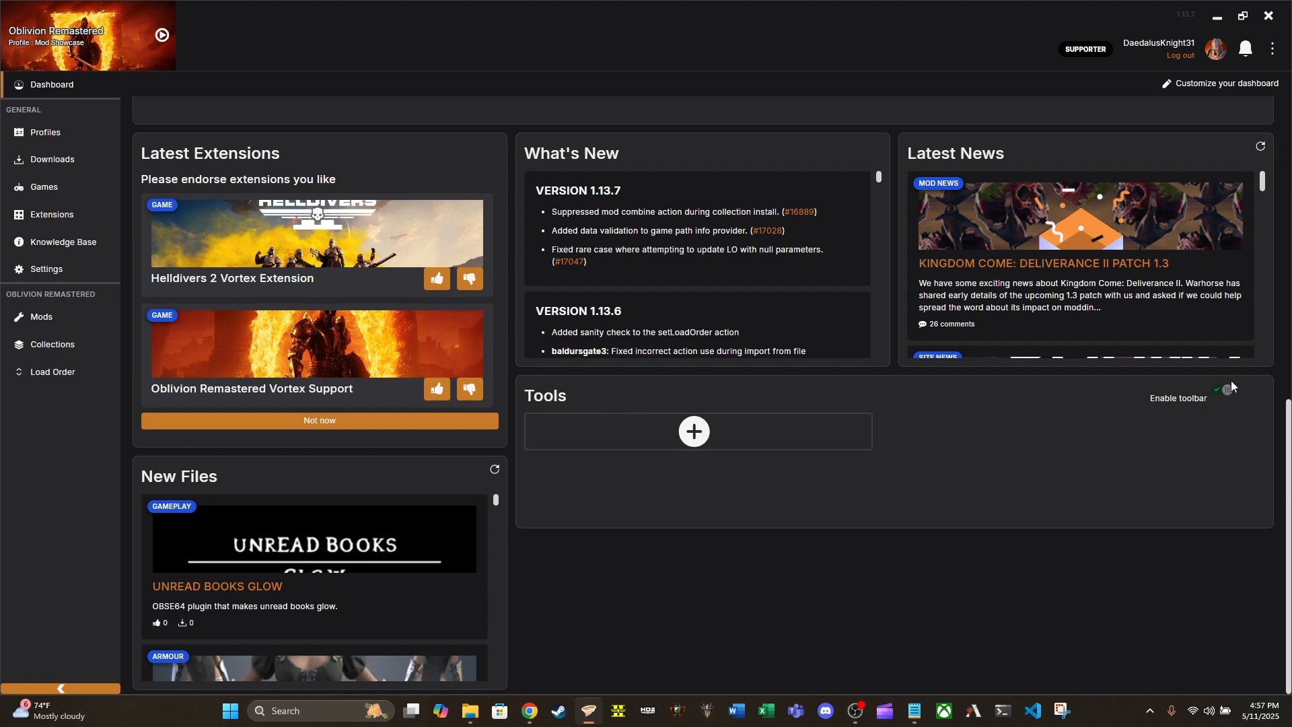
Step: Check which dashlets are enabled in the Dashboard's customization mode, exit it, and return to the Tools section
left_click(1207, 84)
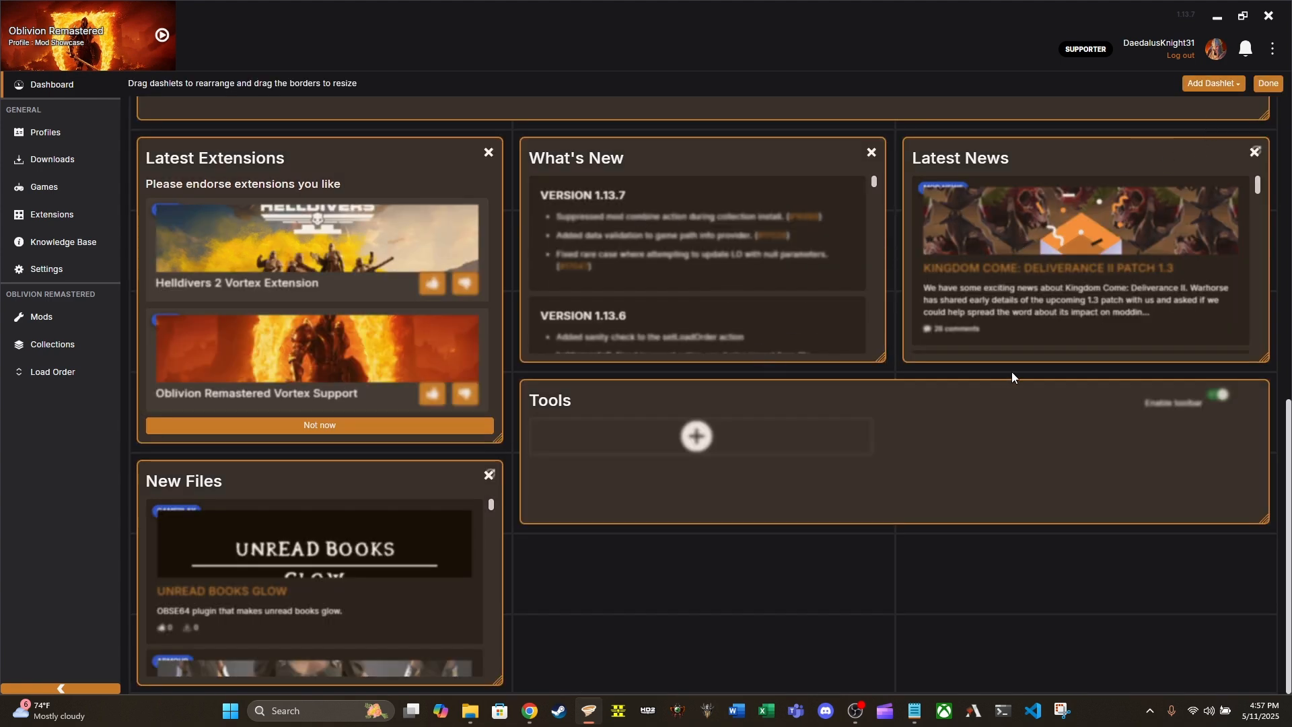
scroll(1012, 372, "up", 10)
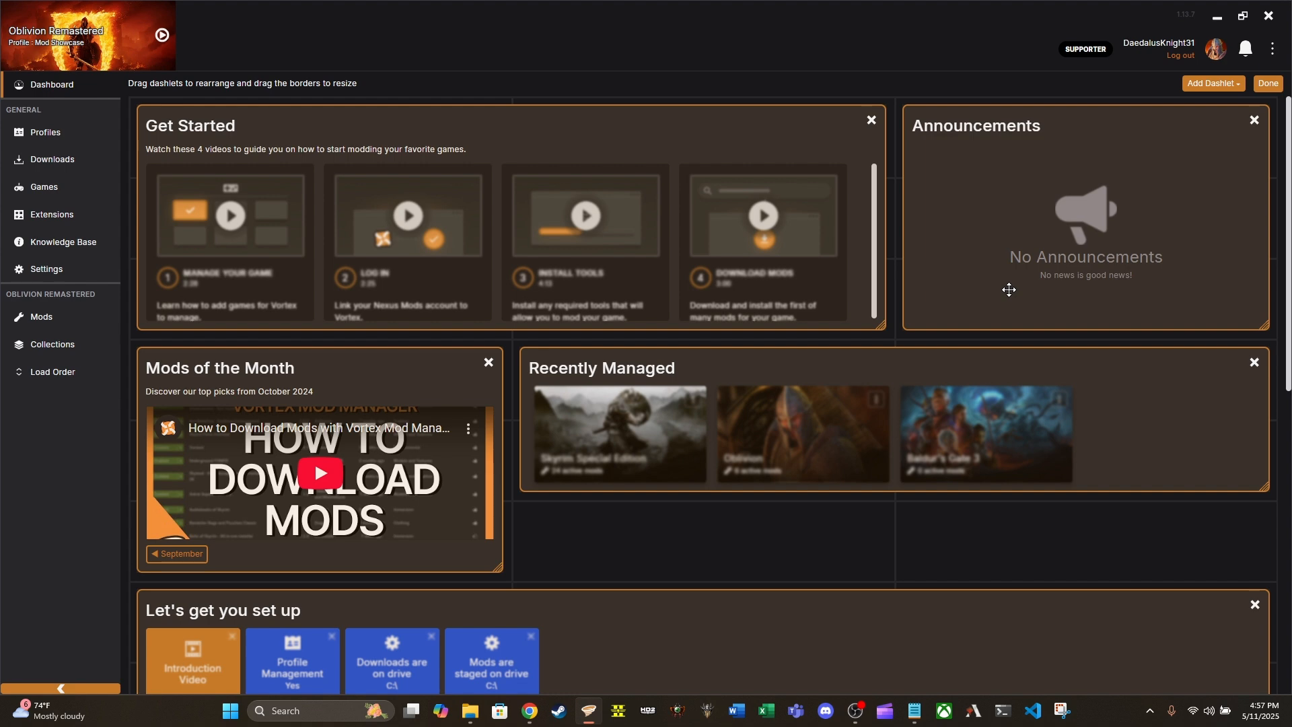
left_click(1236, 84)
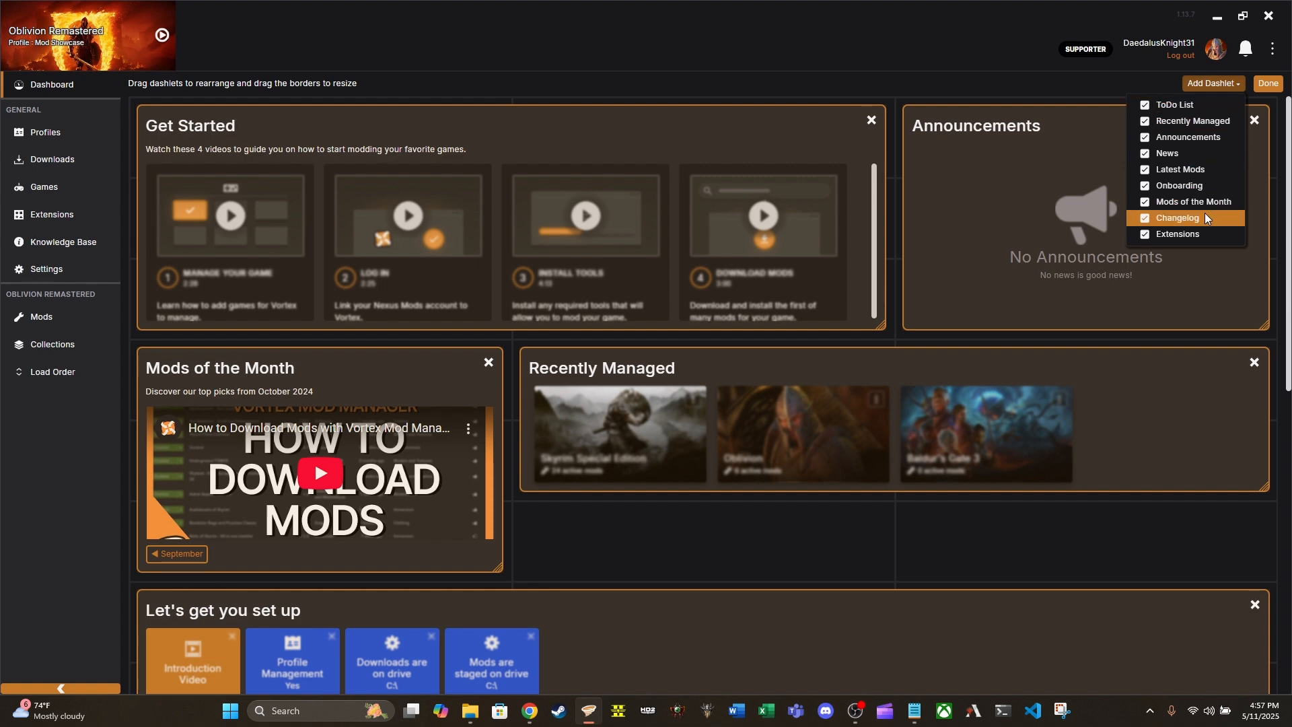
left_click(1210, 85)
left_click(1268, 85)
scroll(943, 172, "down", 8)
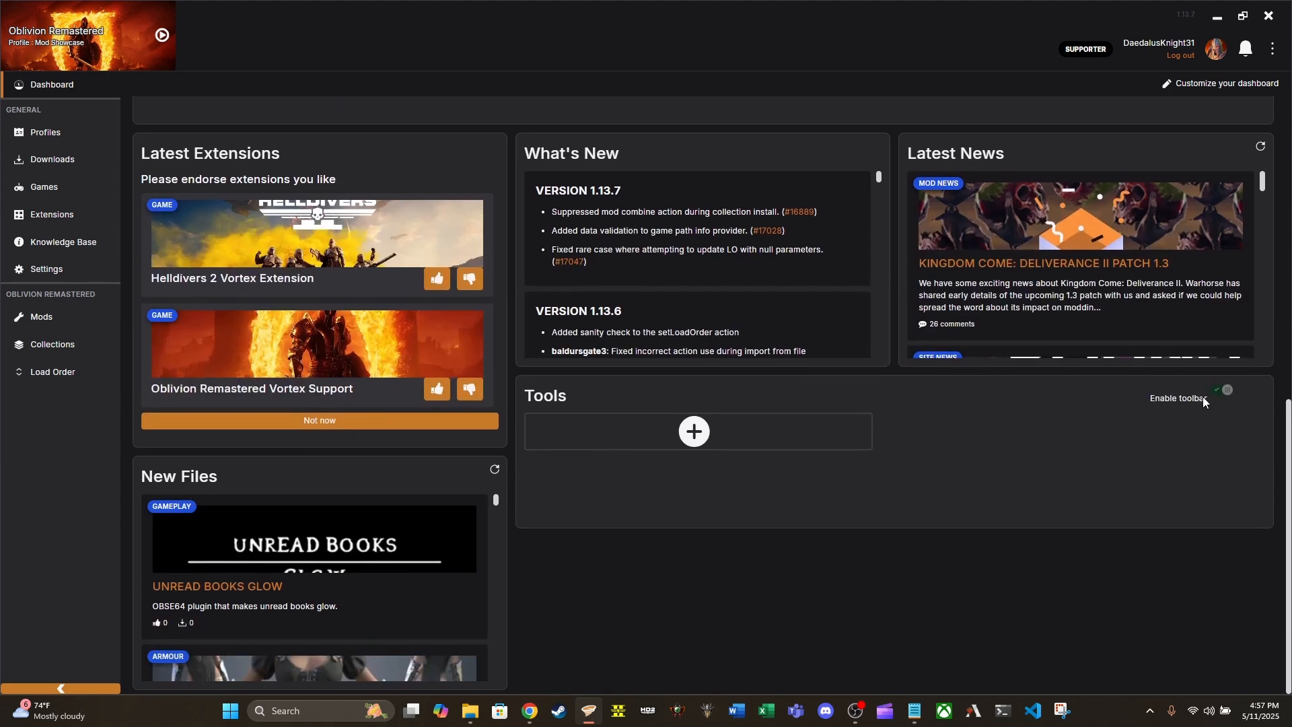
Step: Create a new tool entry in the Dashboard's Tools section and name it MagicLoader
left_click(696, 432)
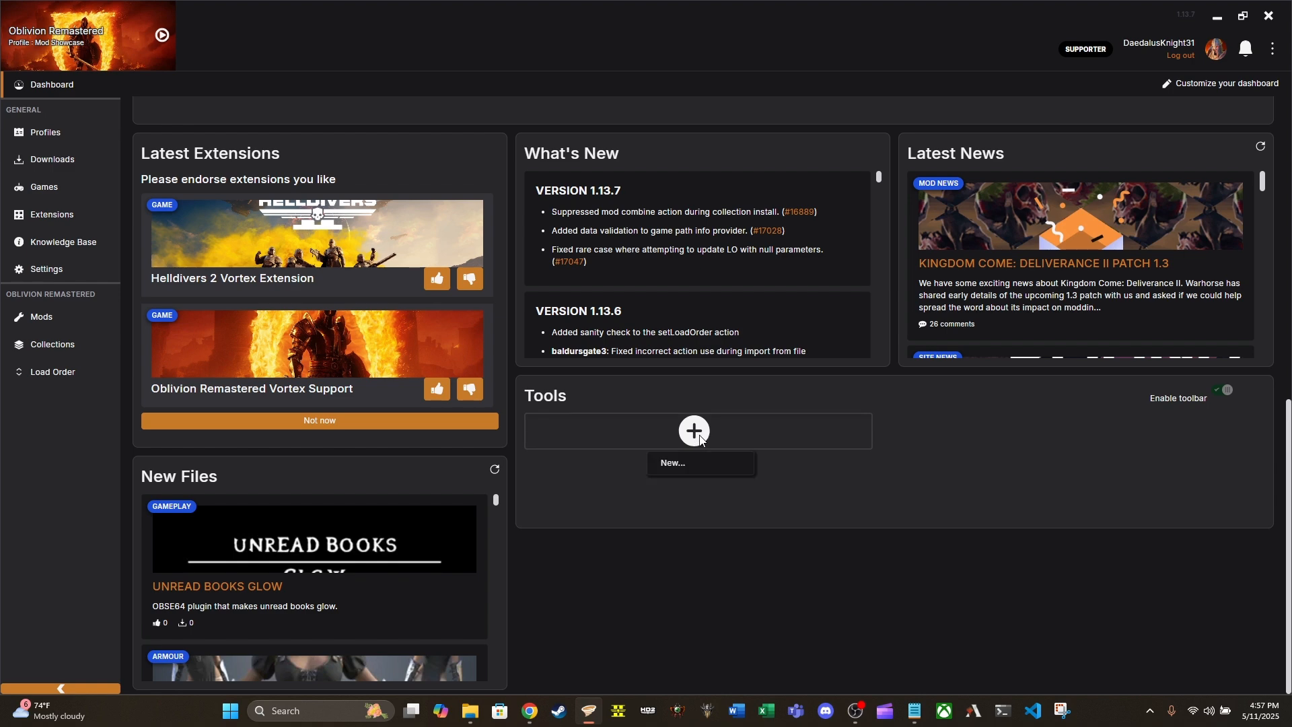
left_click(680, 465)
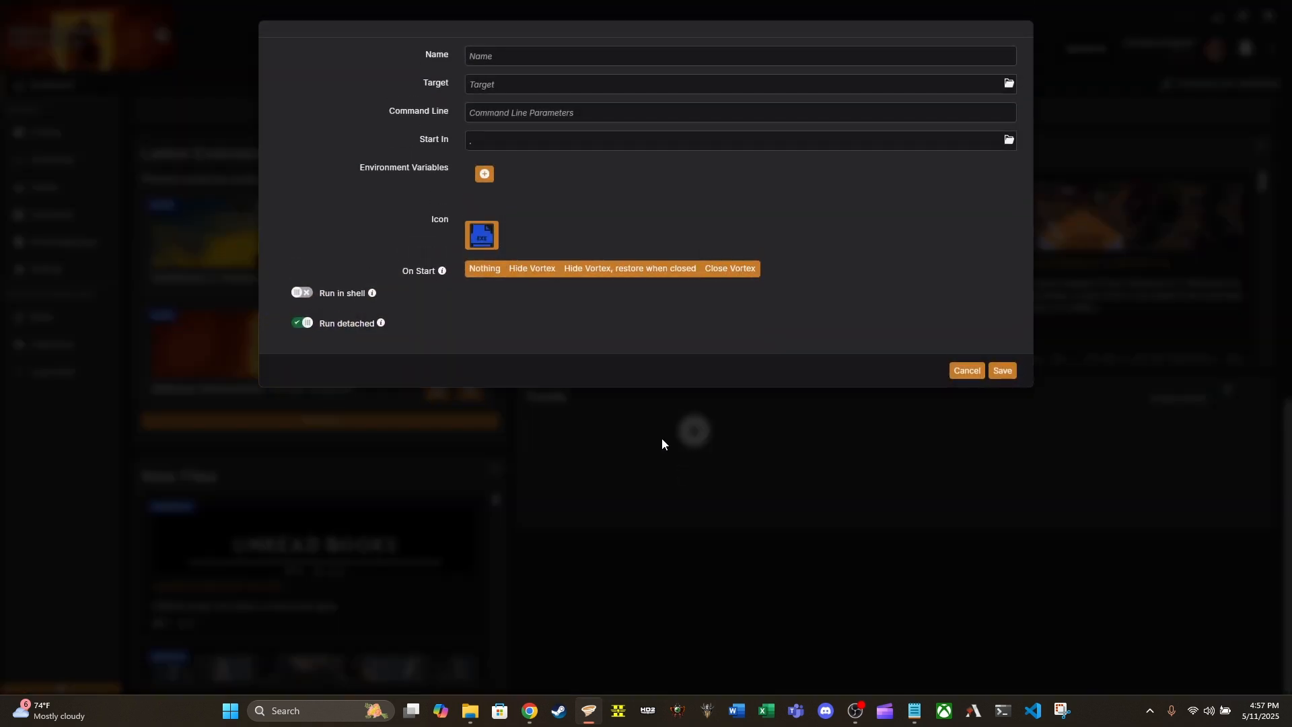
left_click(505, 56)
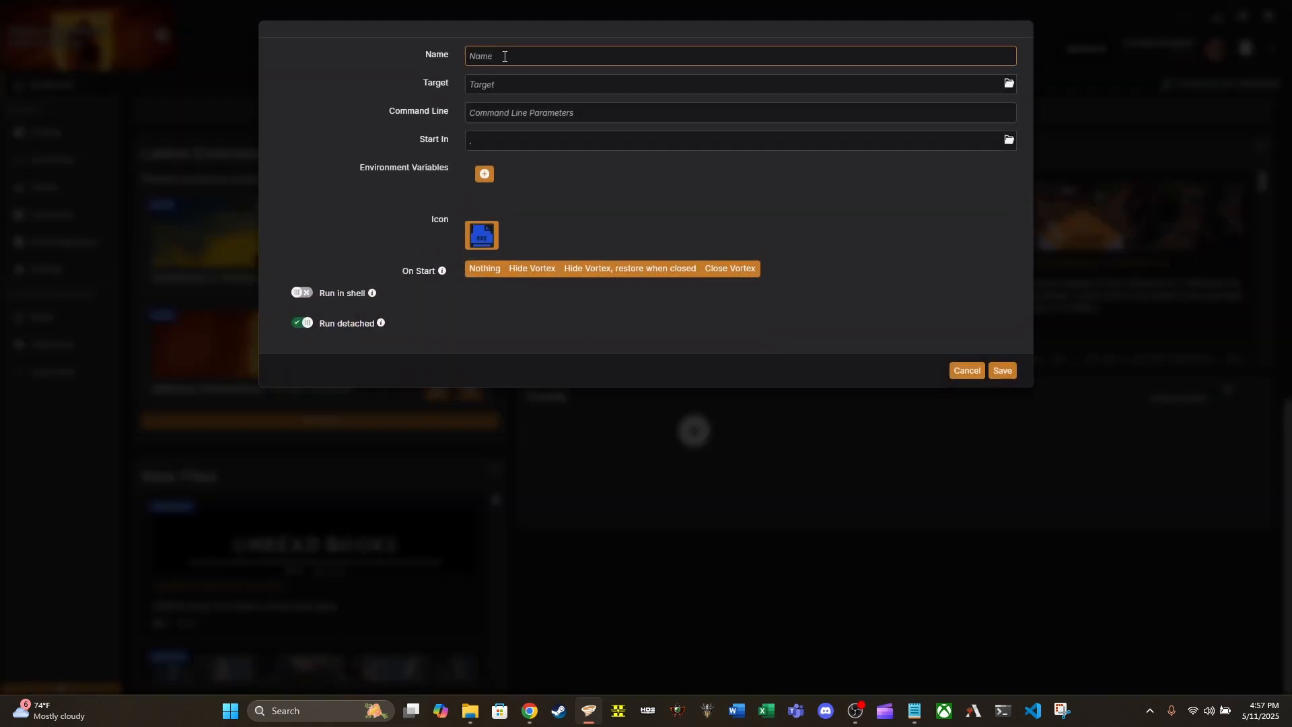
type("MagicLoad")
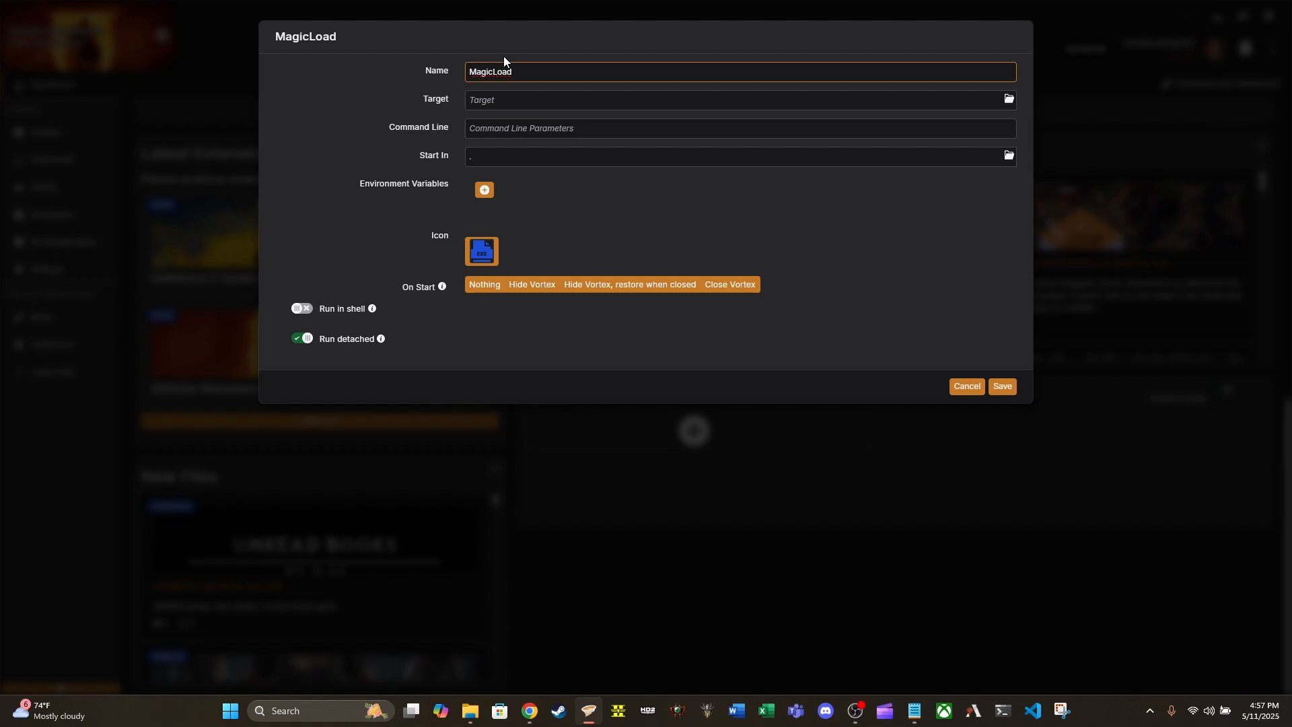
left_click(469, 713)
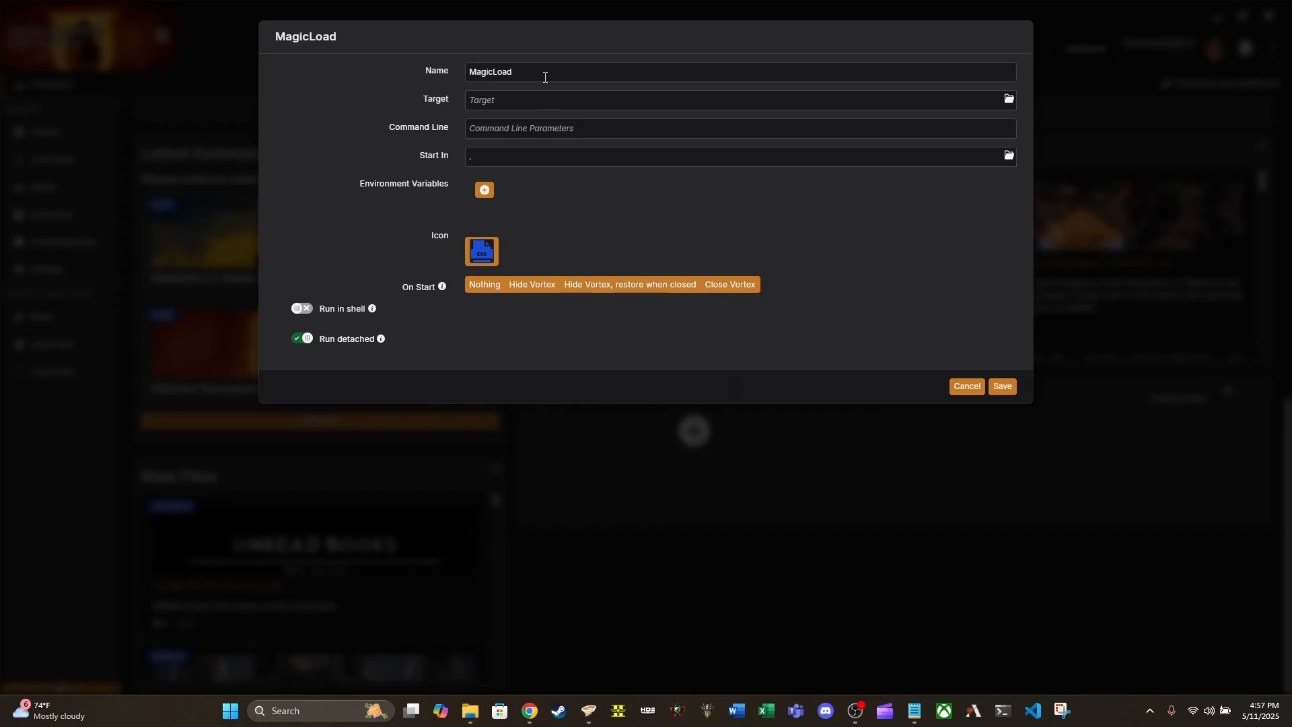
left_click(545, 76)
type("er")
Step: Set the tool's target to MagicLoader.exe in the MagicLoader folder inside steamapps\common\Oblivion Remastered
left_click(543, 102)
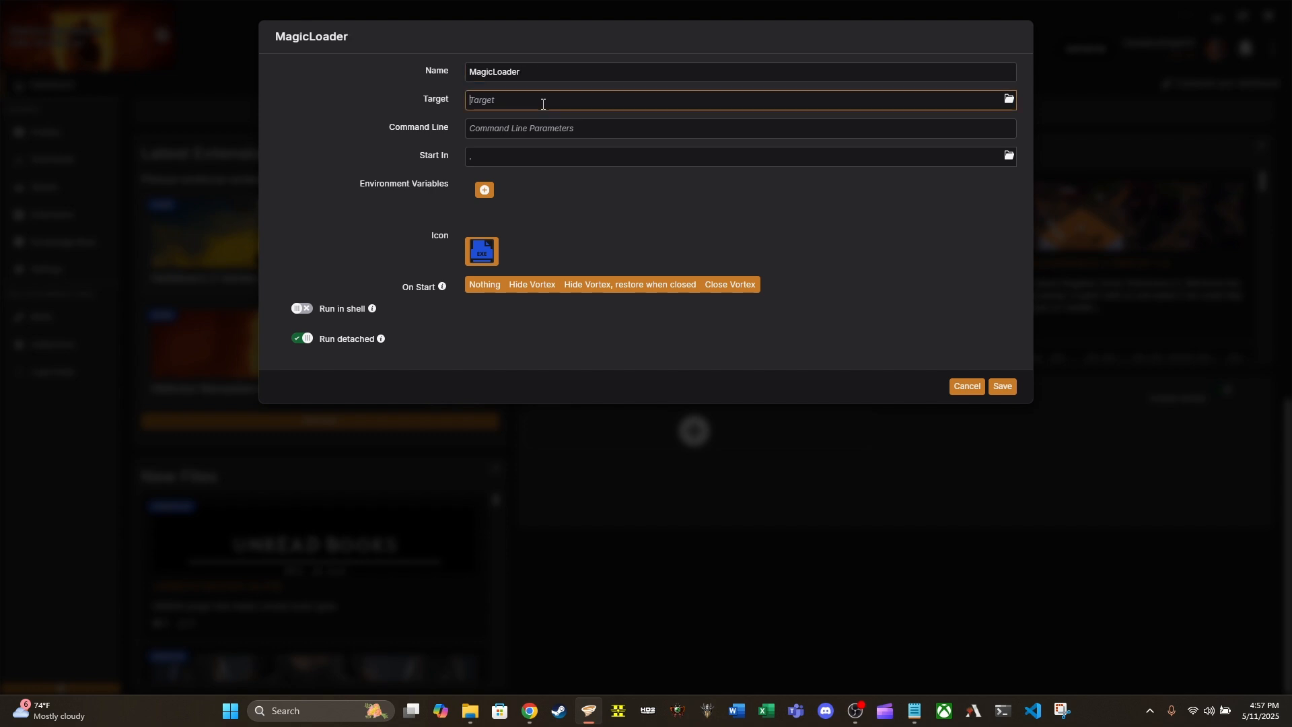
left_click(1009, 100)
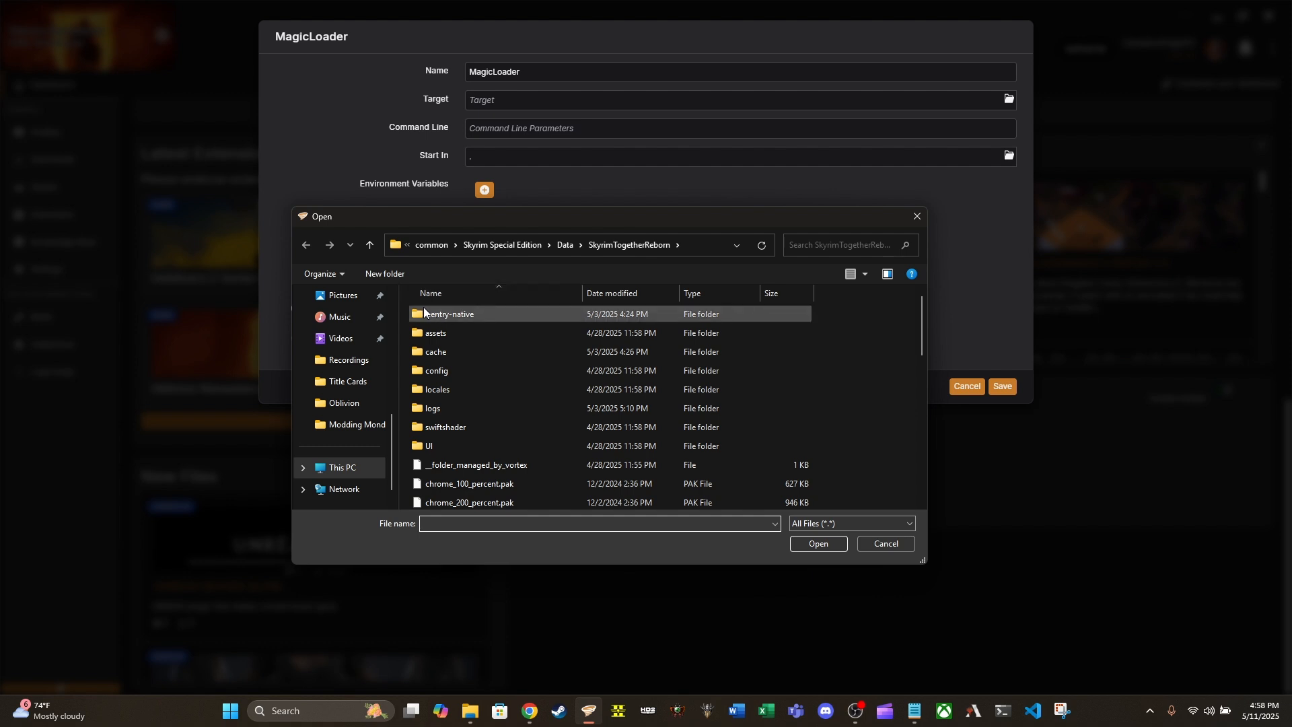
left_click(434, 245)
scroll(513, 471, "down", 2)
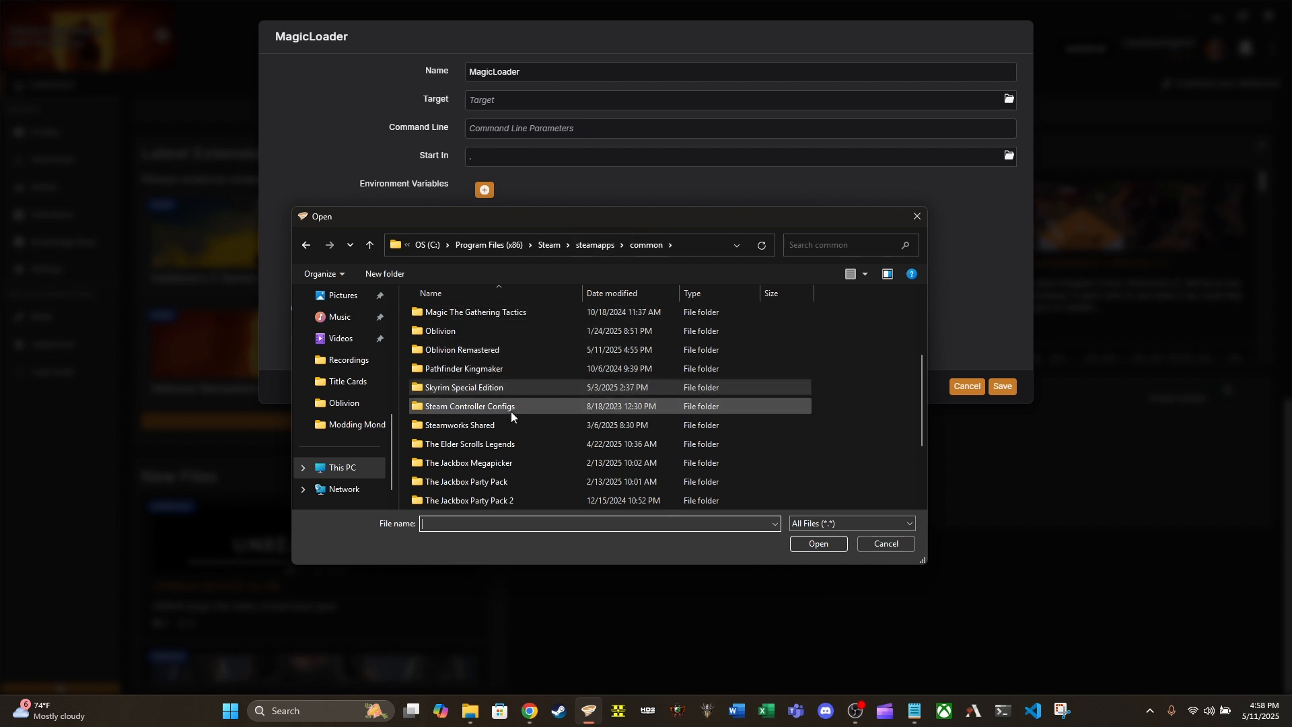
scroll(540, 425, "up", 1)
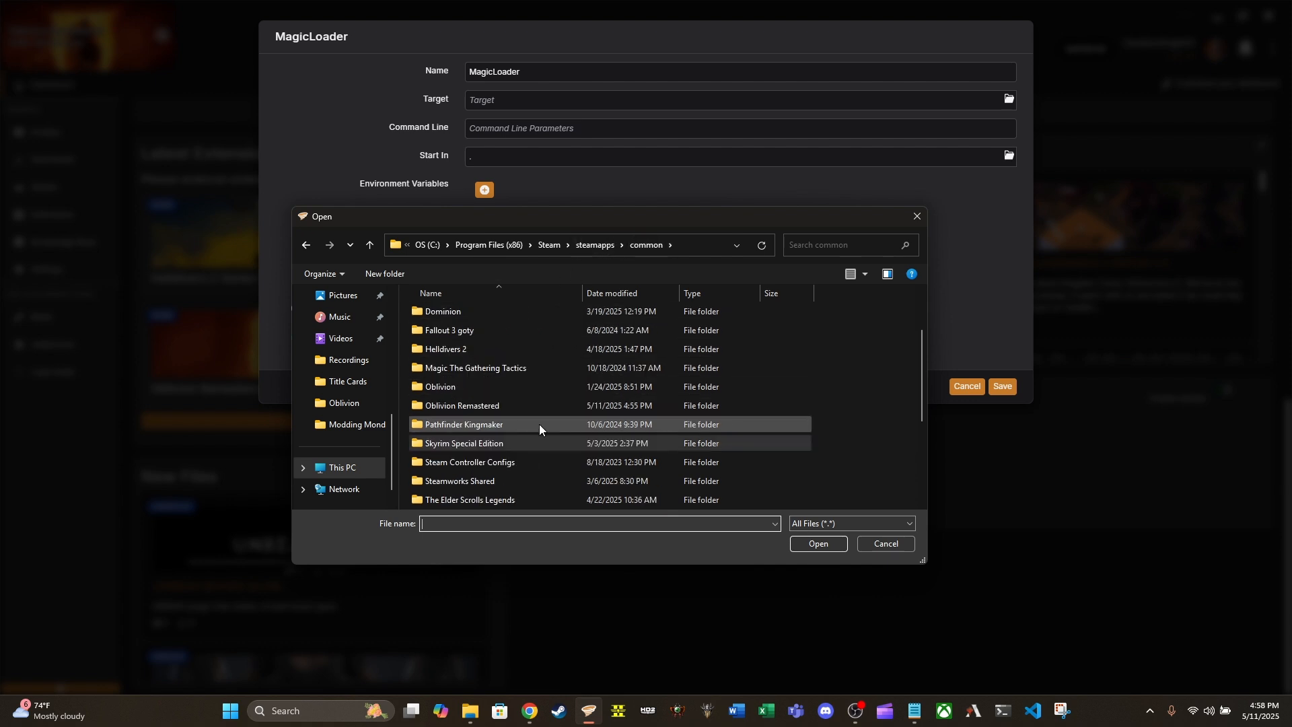
double_click(501, 404)
scroll(537, 381, "down", 1)
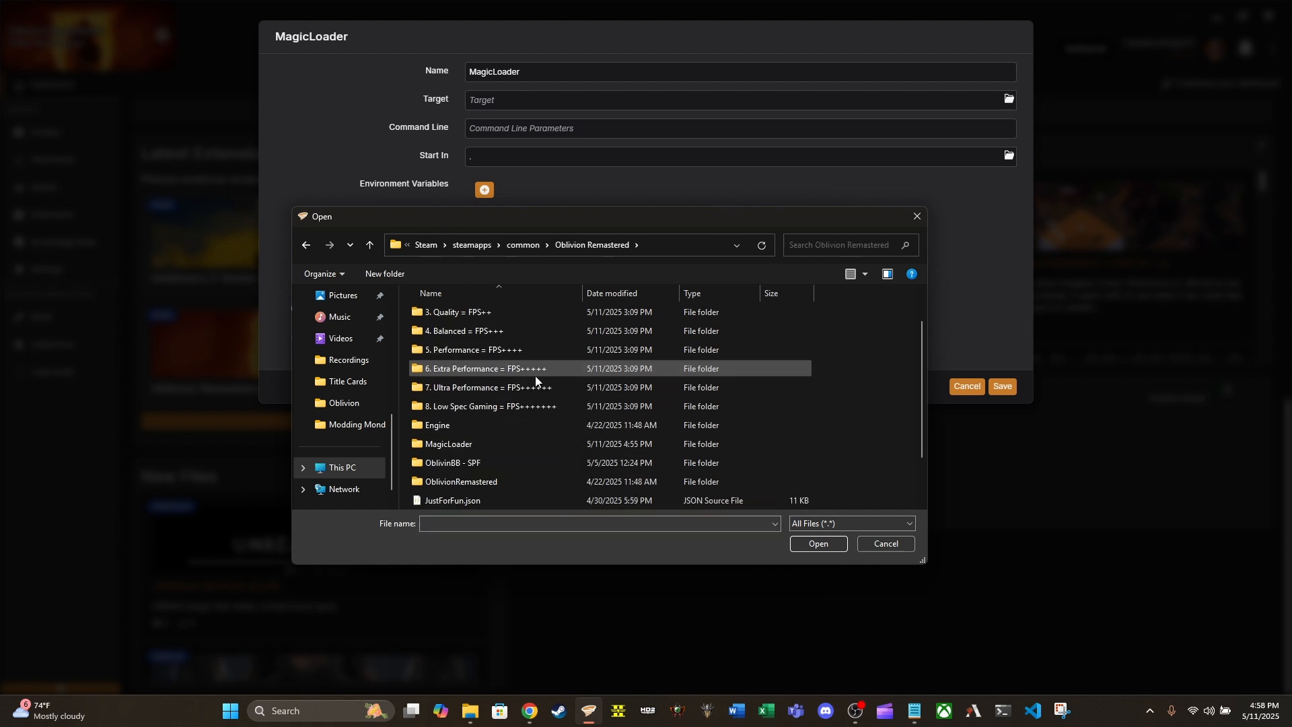
double_click(502, 444)
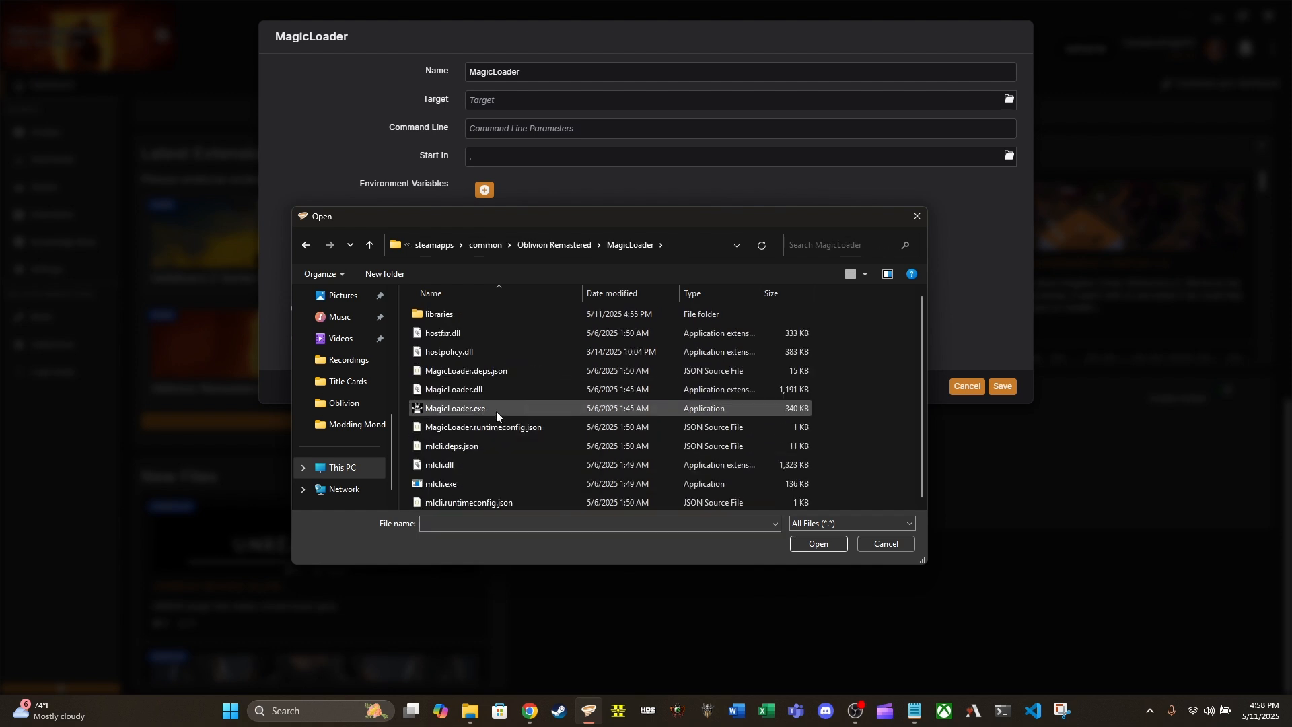
left_click(497, 412)
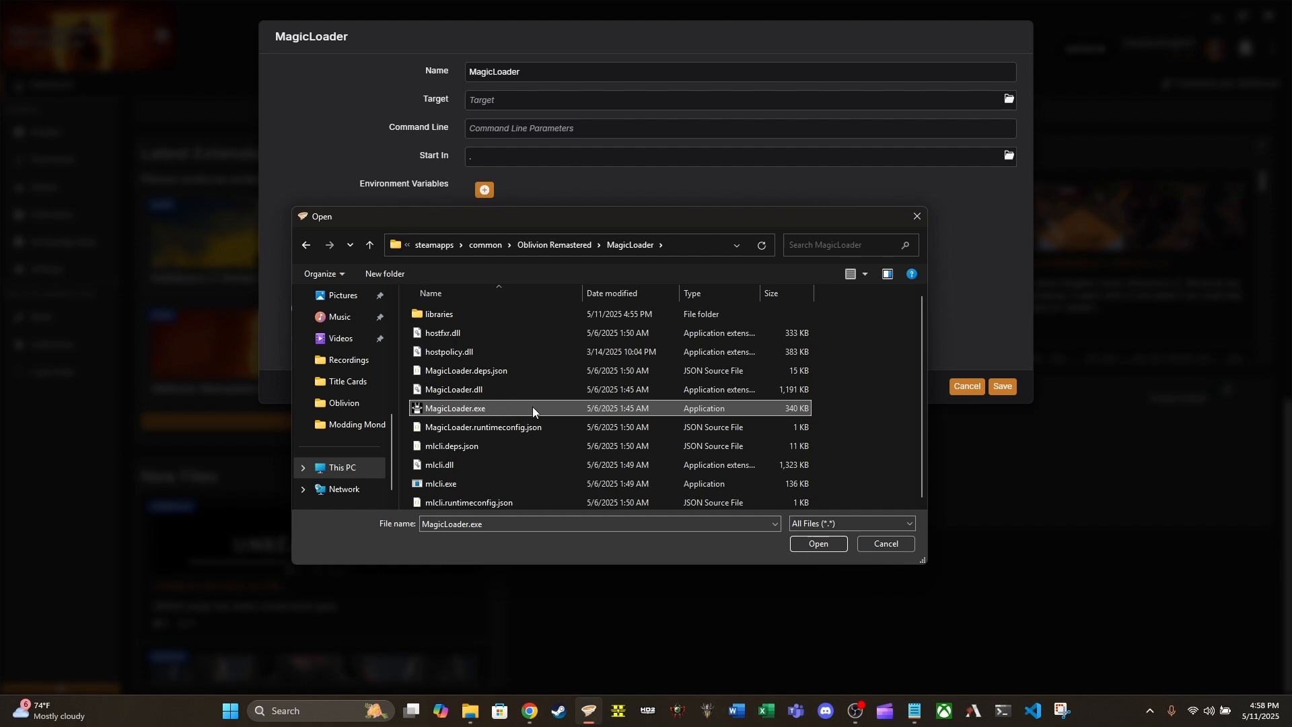
left_click(838, 544)
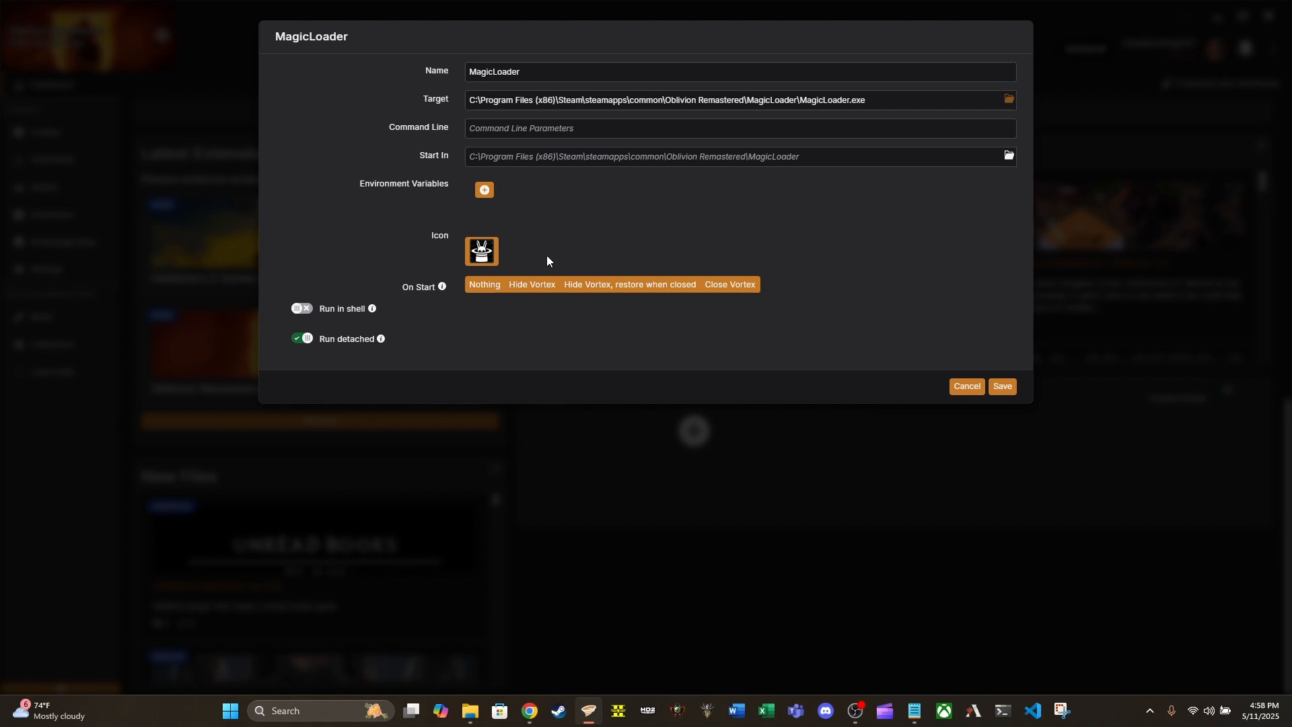
Step: Set the tool's On Start behaviour to Nothing and save the MagicLoader entry
left_click(490, 287)
left_click(498, 284)
left_click(1002, 387)
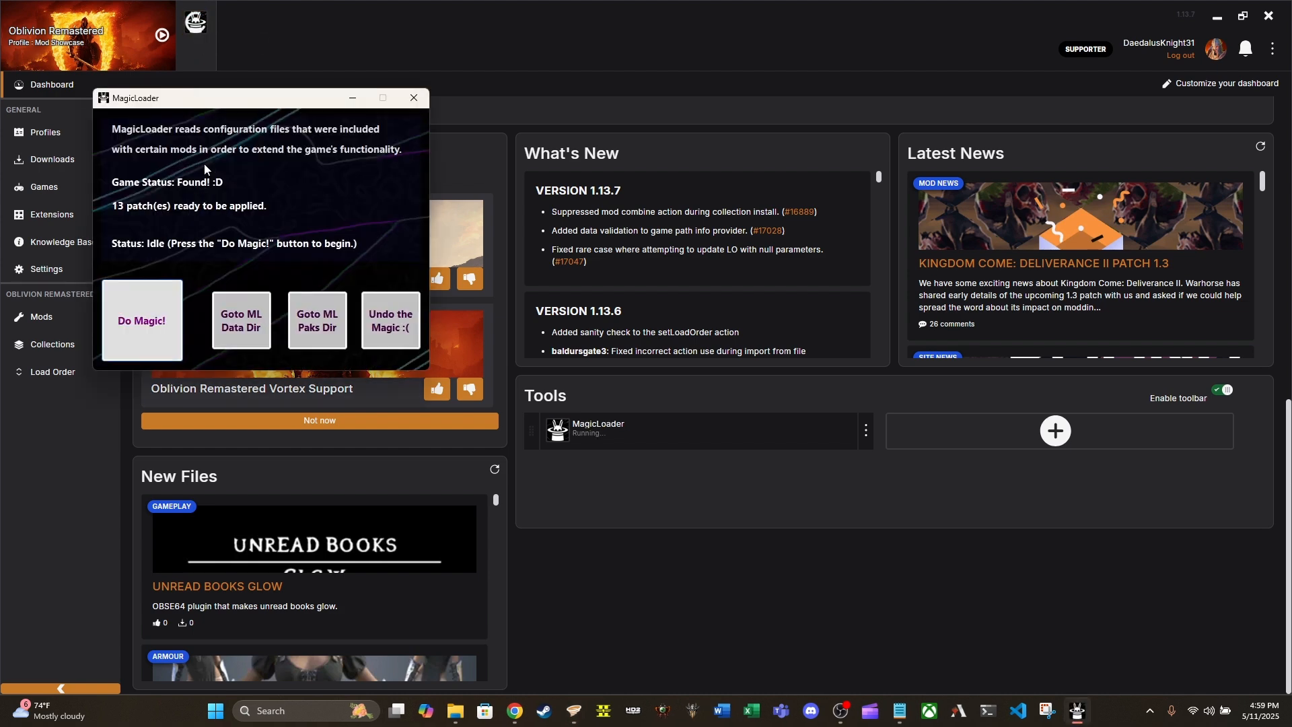
Step: Apply the ready patches with MagicLoader's Do Magic! function, close it, and bring up the Oblivion Remastered mod list in Vortex
left_click(160, 321)
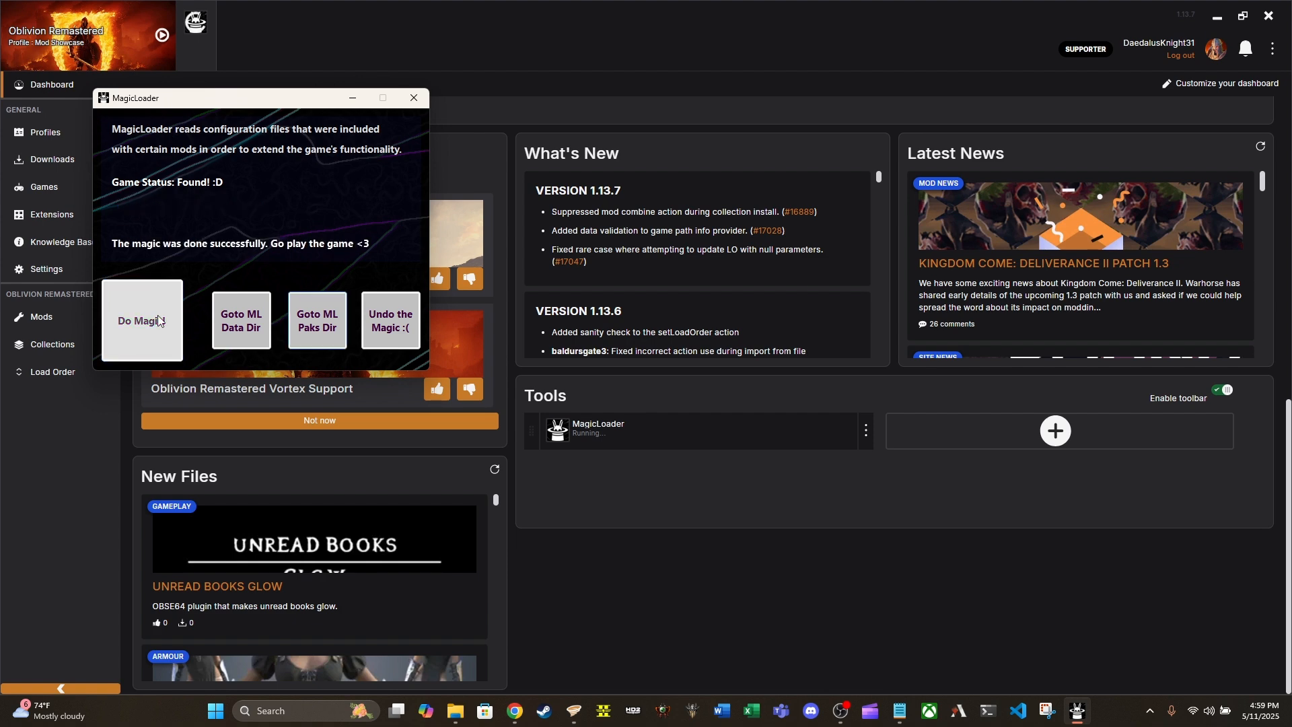
left_click(414, 98)
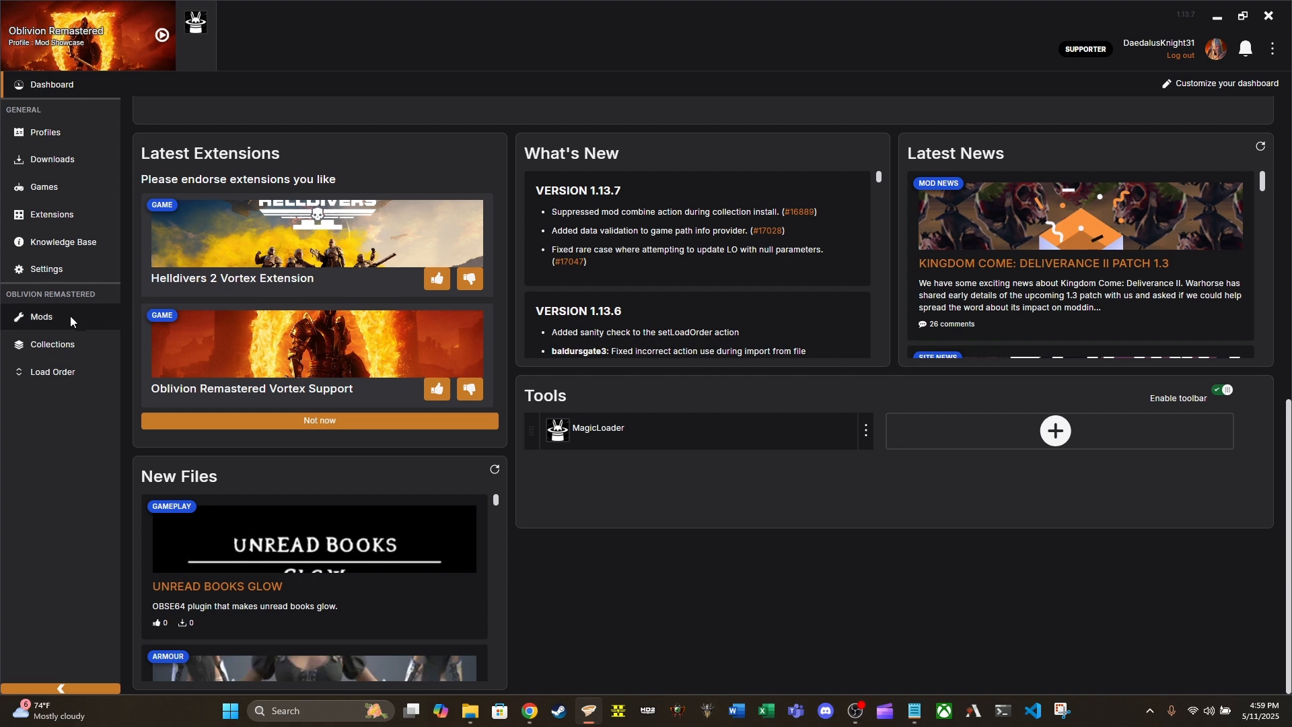
left_click(49, 317)
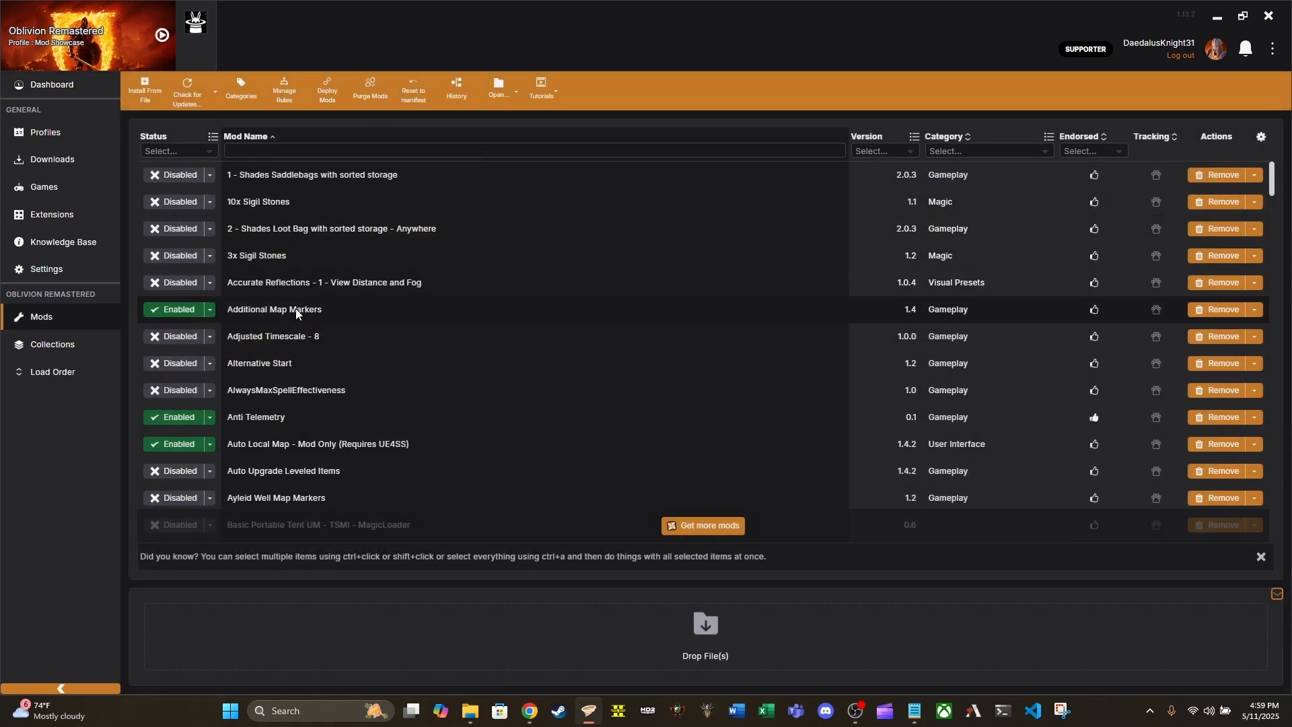